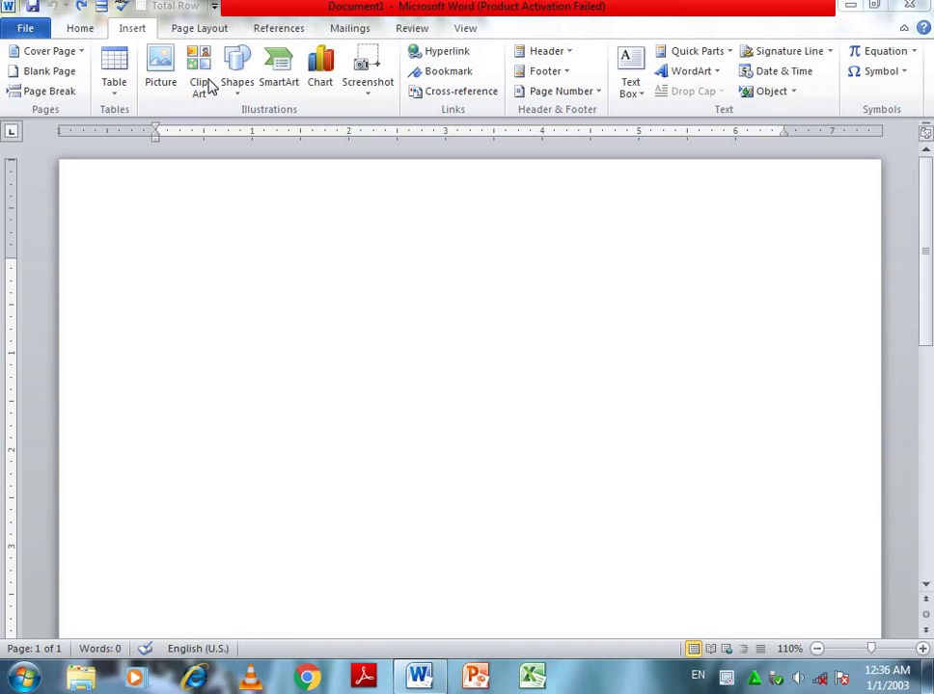
- Bring up the clip art search and look for "comuper" across all media file types
{"action": "left_click", "coordinate": [203, 85]}
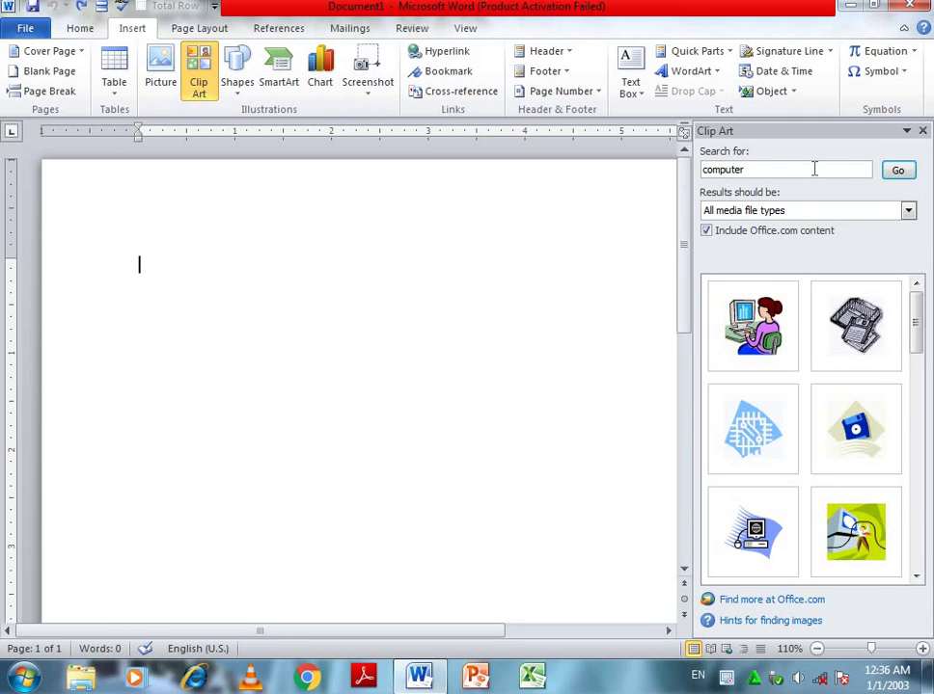
{"action": "key", "text": "BackSpace"}
{"action": "key", "text": "BackSpace"}
{"action": "key", "text": "BackSpace"}
{"action": "key", "text": "BackSpace"}
{"action": "key", "text": "BackSpace"}
{"action": "key", "text": "BackSpace"}
{"action": "key", "text": "BackSpace"}
{"action": "left_click", "coordinate": [897, 171]}
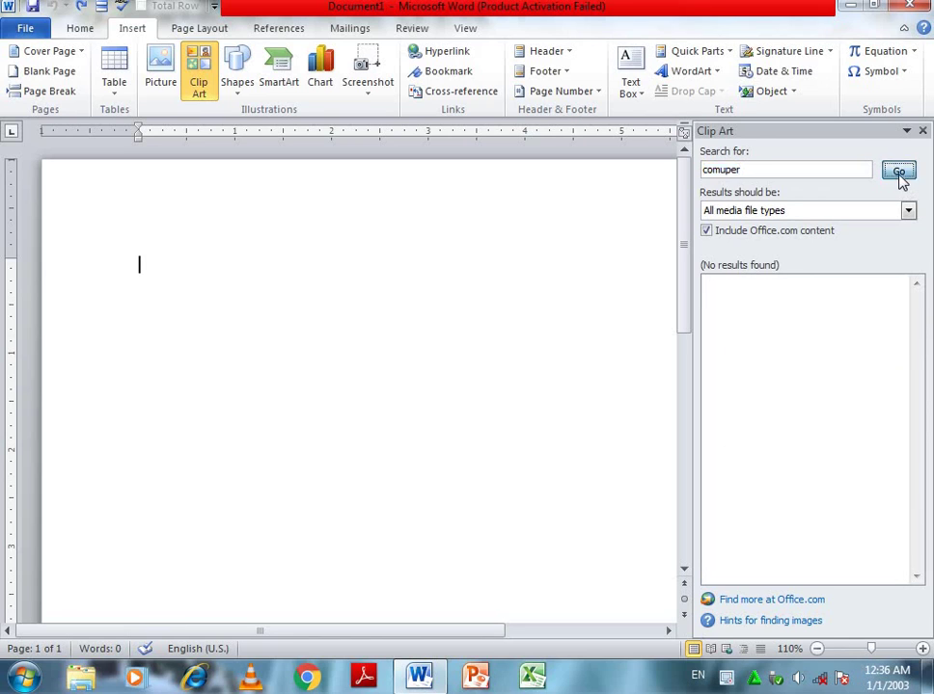
- Correct the clip art search term to "computer" and run the search
{"action": "left_click", "coordinate": [770, 173]}
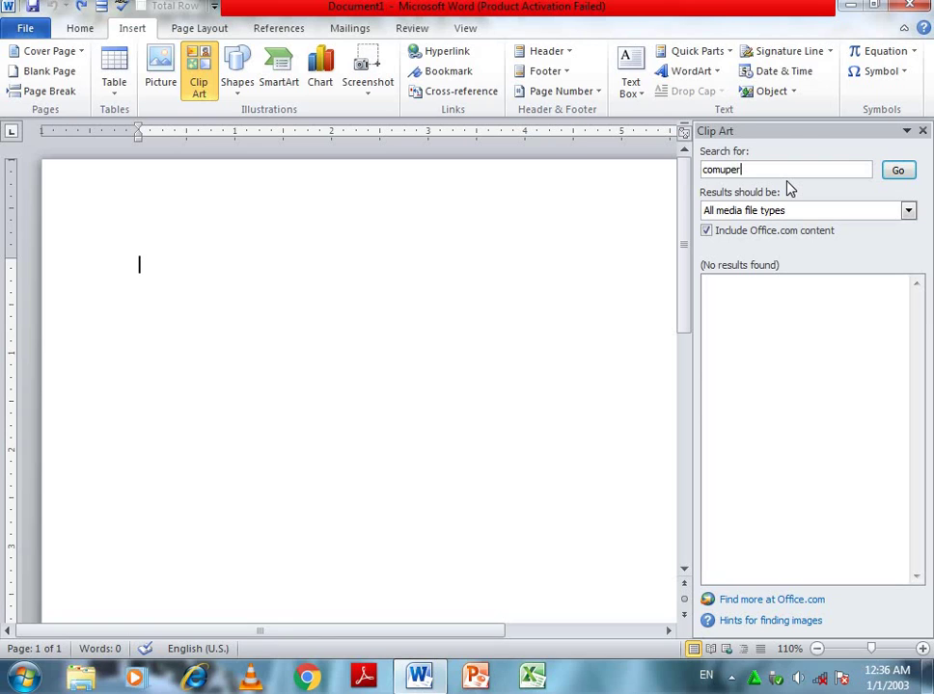
{"action": "key", "text": "BackSpace"}
{"action": "key", "text": "BackSpace"}
{"action": "key", "text": "BackSpace"}
{"action": "key", "text": "BackSpace"}
{"action": "key", "text": "BackSpace"}
{"action": "key", "text": "BackSpace"}
{"action": "key", "text": "Return"}
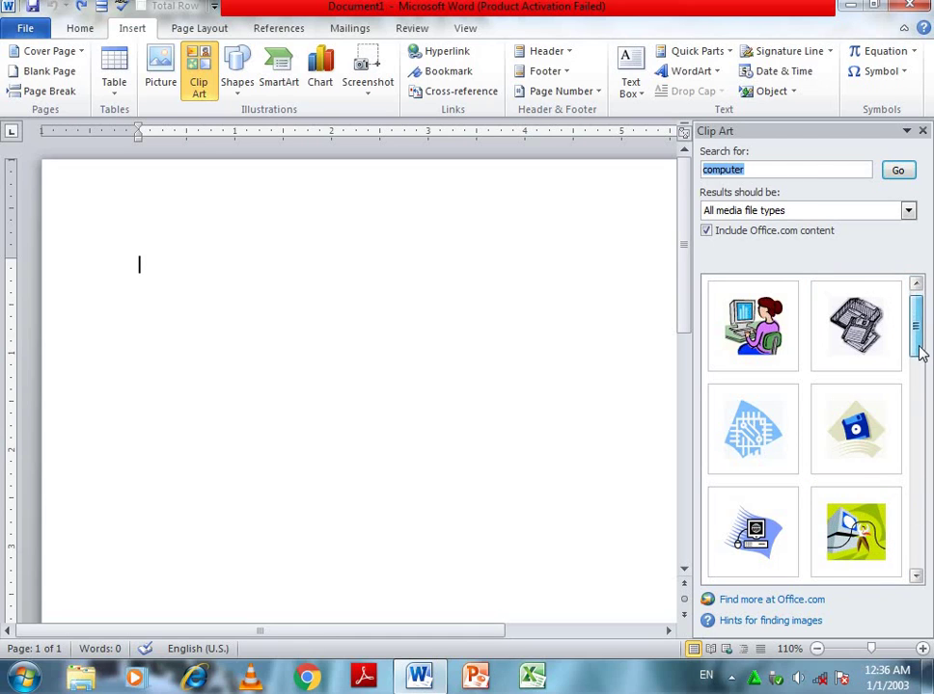
- Browse the computer clip art and insert the blue desktop computer picture into the document
{"action": "left_click_drag", "start_coordinate": [920, 349], "coordinate": [919, 364]}
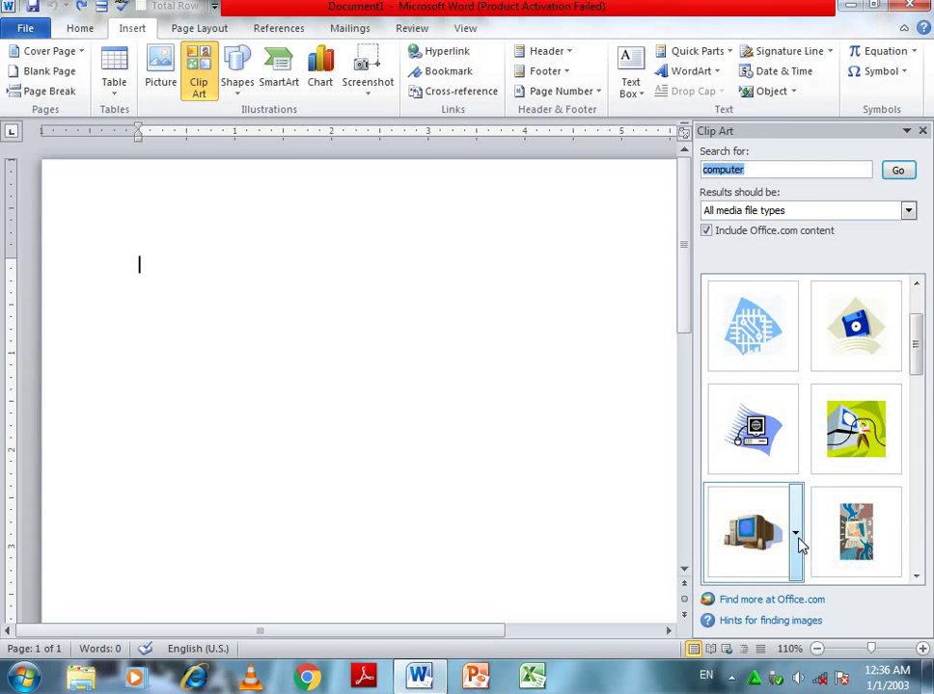
{"action": "left_click", "coordinate": [918, 576]}
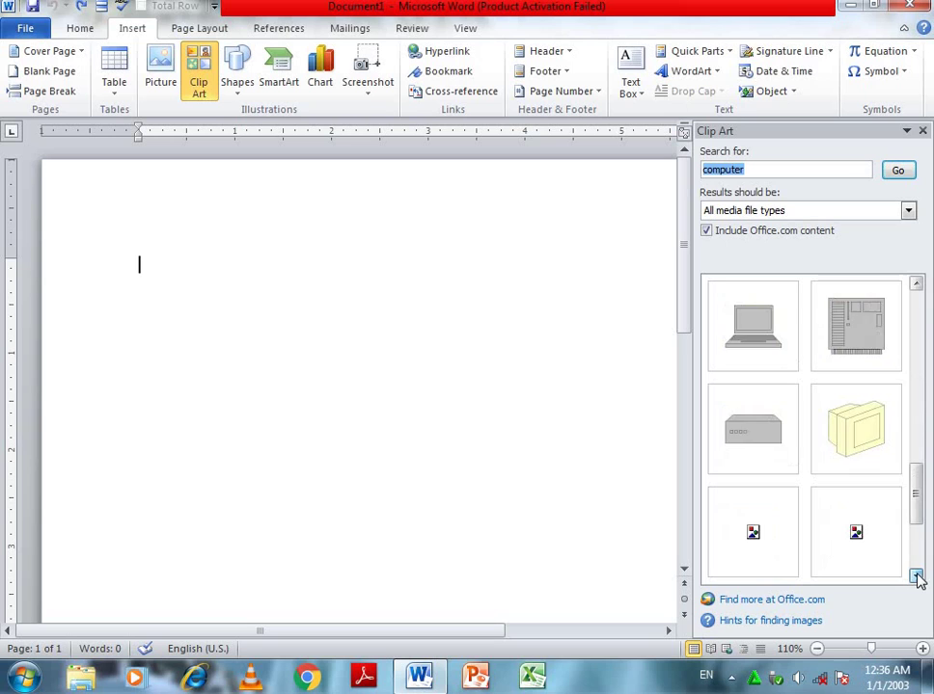
{"action": "left_click", "coordinate": [915, 285]}
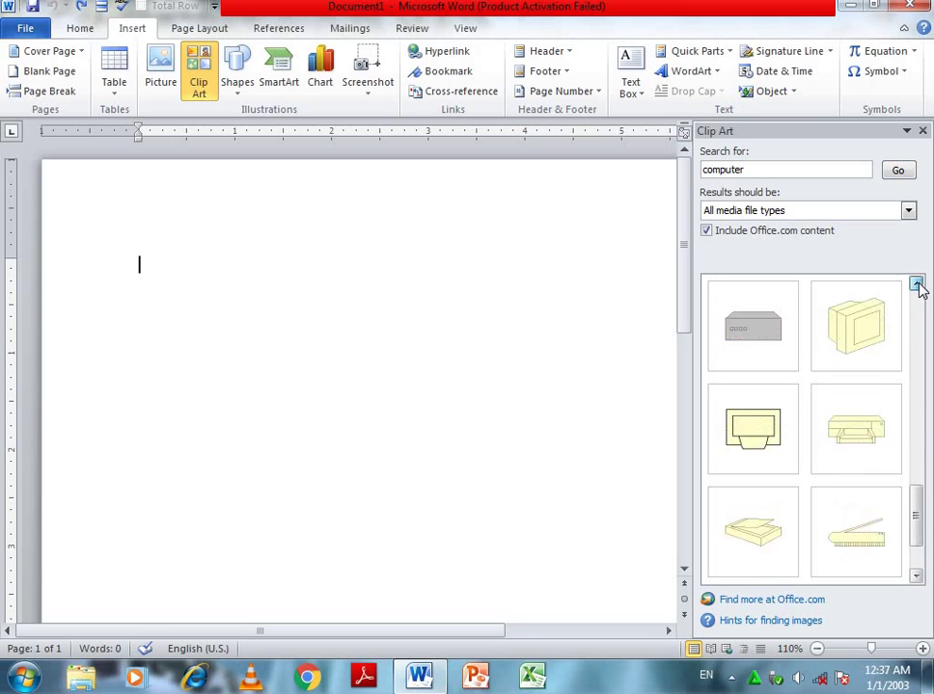
{"action": "left_click", "coordinate": [915, 286]}
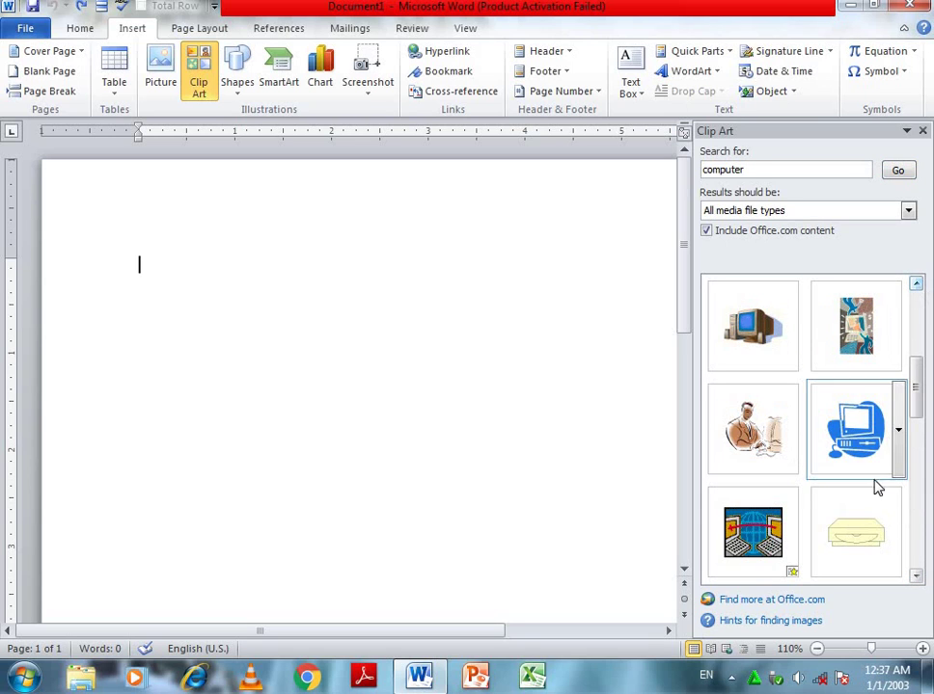
{"action": "left_click_drag", "start_coordinate": [861, 425], "coordinate": [480, 433]}
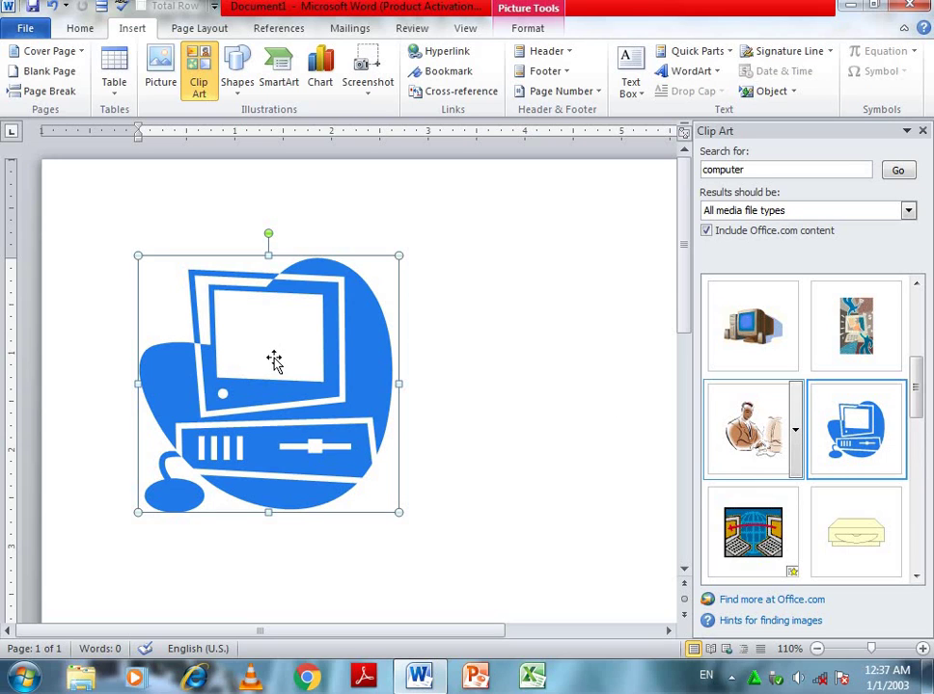
{"action": "left_click", "coordinate": [529, 29]}
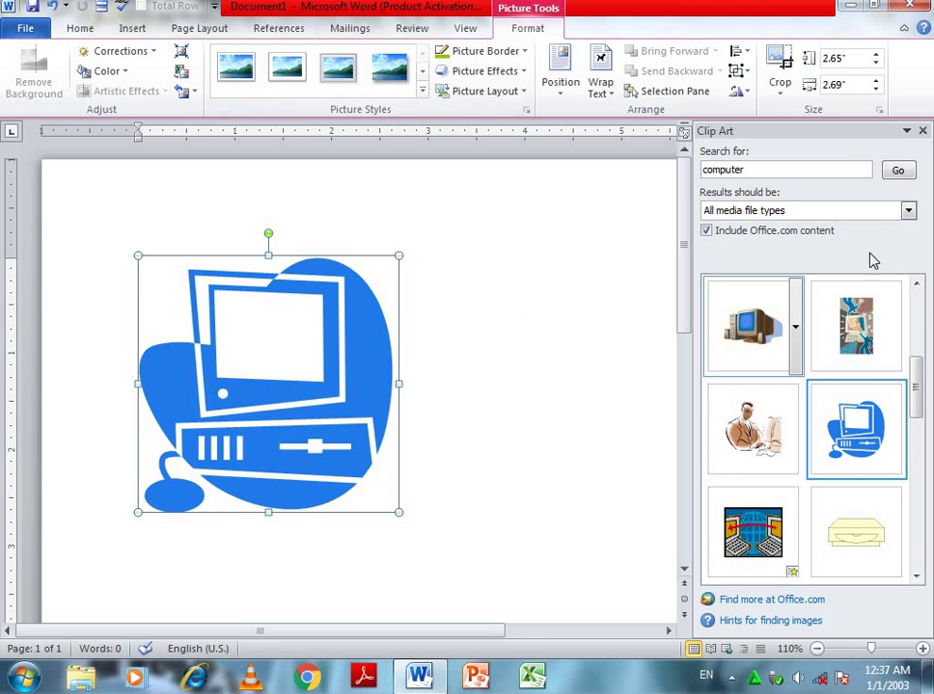
- Search the clip art for "book" and insert the open-book reader and the red apple-and-books picture beside the computer
{"action": "left_click", "coordinate": [797, 175]}
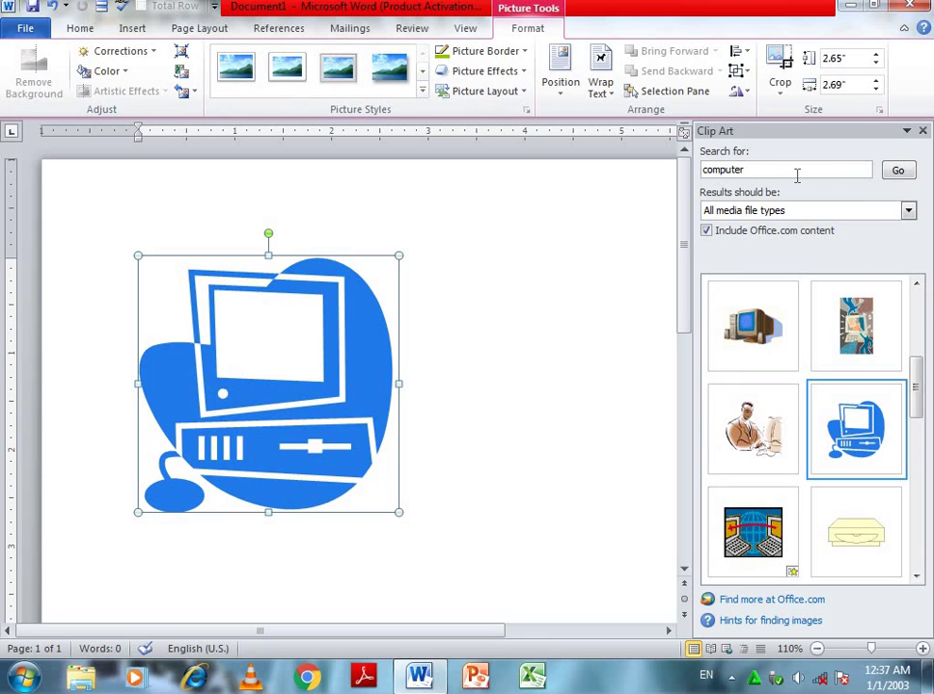
{"action": "key", "text": "BackSpace"}
{"action": "key", "text": "Return"}
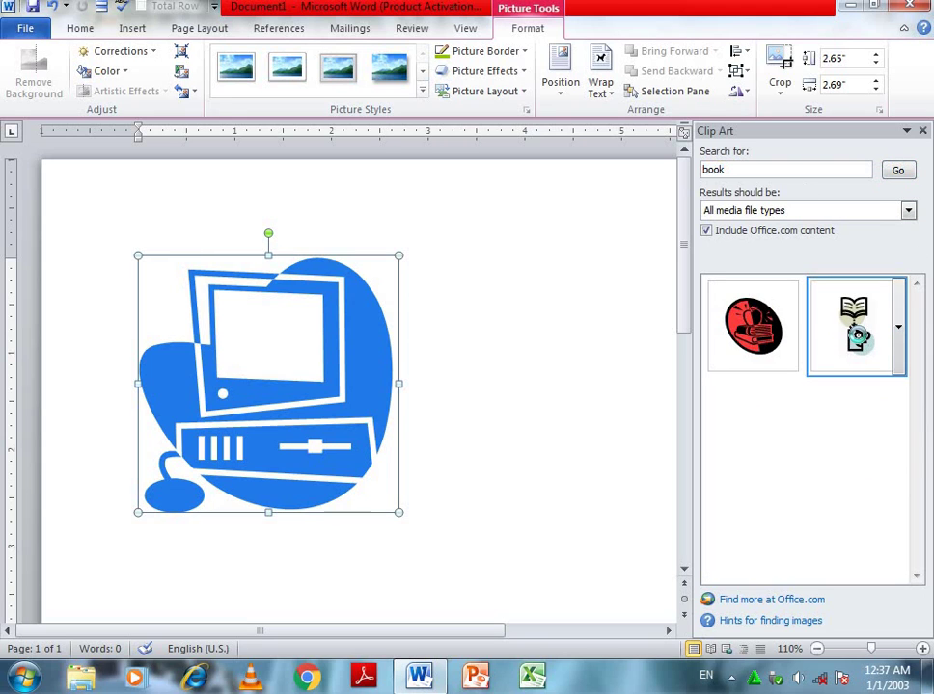
{"action": "left_click", "coordinate": [858, 337]}
{"action": "left_click", "coordinate": [752, 328]}
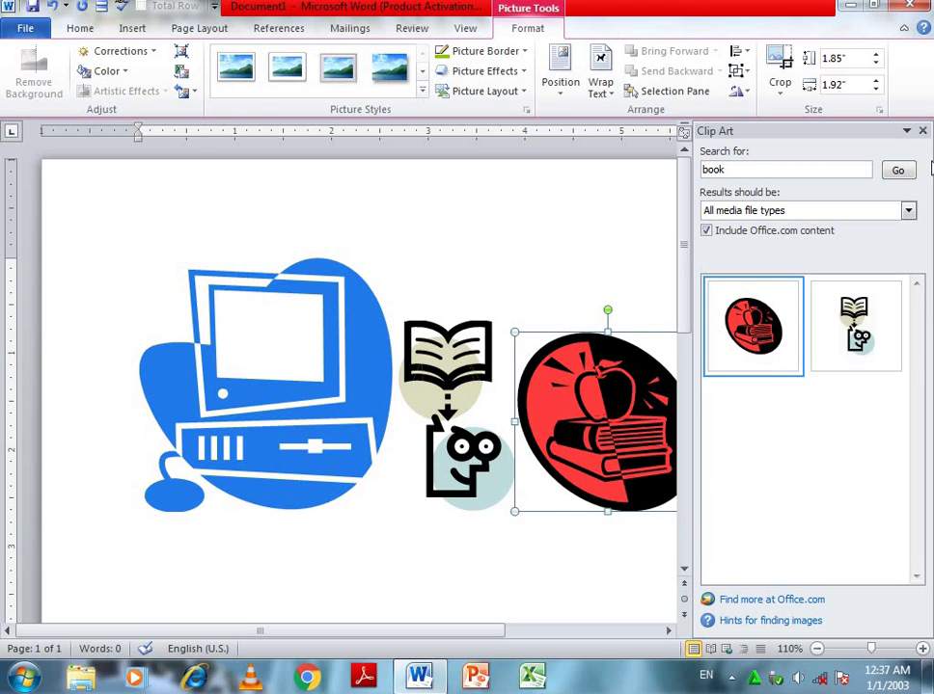
{"action": "left_click", "coordinate": [922, 133]}
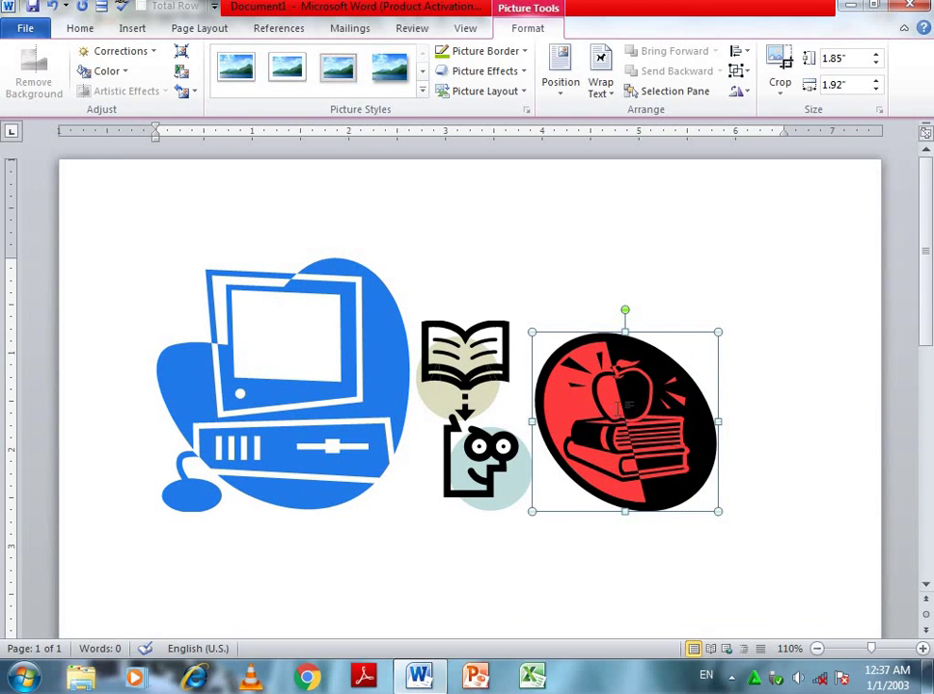
- Delete the apple-and-books, open-book reader and blue computer pictures from the page
{"action": "key", "text": "Delete"}
{"action": "left_click", "coordinate": [448, 418]}
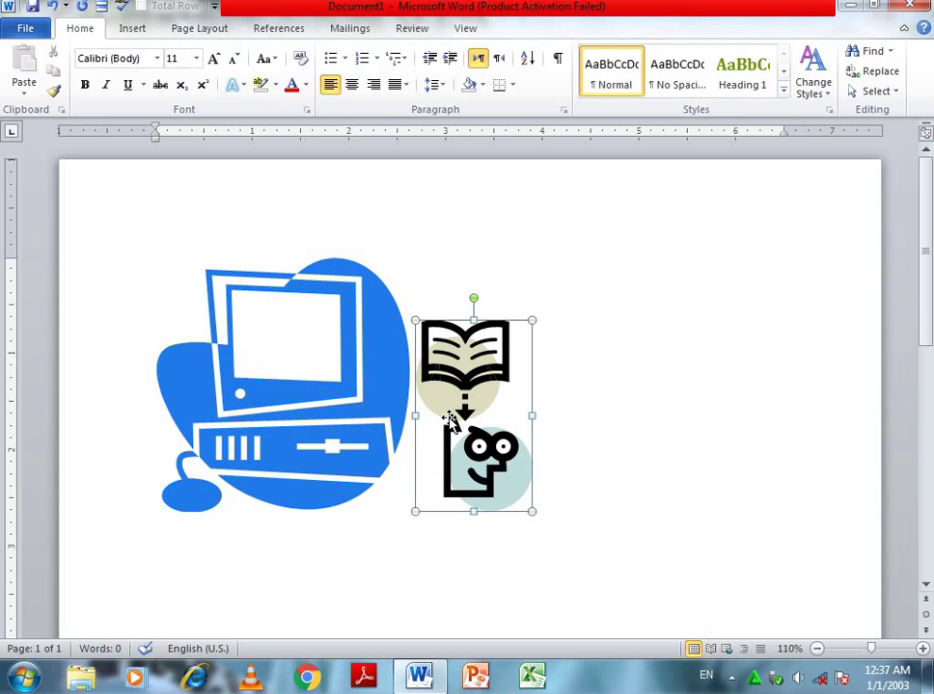
{"action": "key", "text": "Delete"}
{"action": "left_click", "coordinate": [298, 379]}
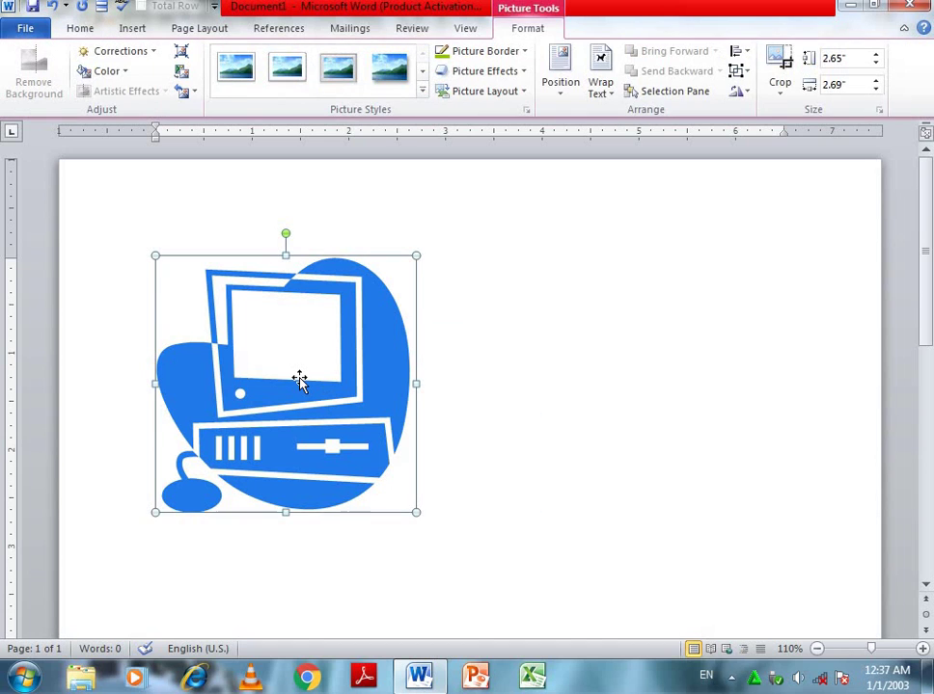
{"action": "key", "text": "Delete"}
- Draw a 5-point star about 3.5 inches wide and 2.75 inches tall in the upper part of the page
{"action": "left_click", "coordinate": [132, 28]}
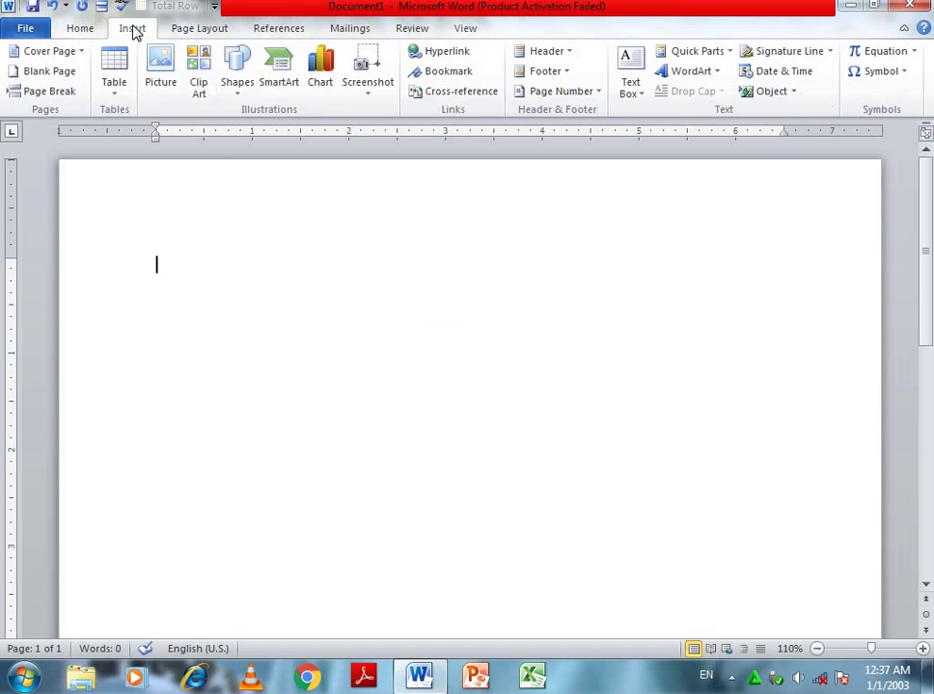
{"action": "left_click", "coordinate": [246, 94]}
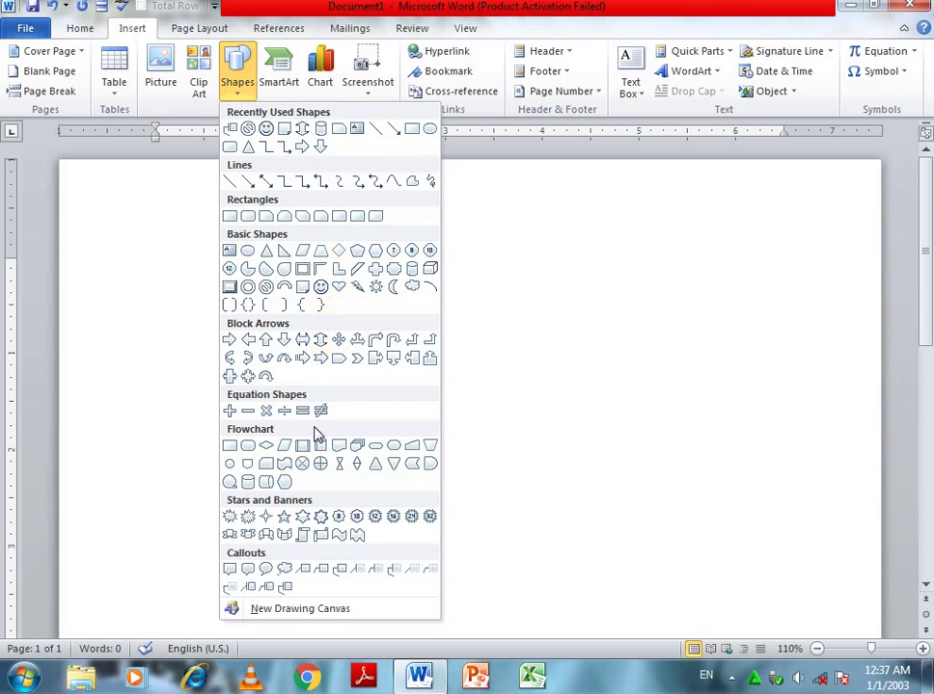
{"action": "left_click", "coordinate": [285, 519]}
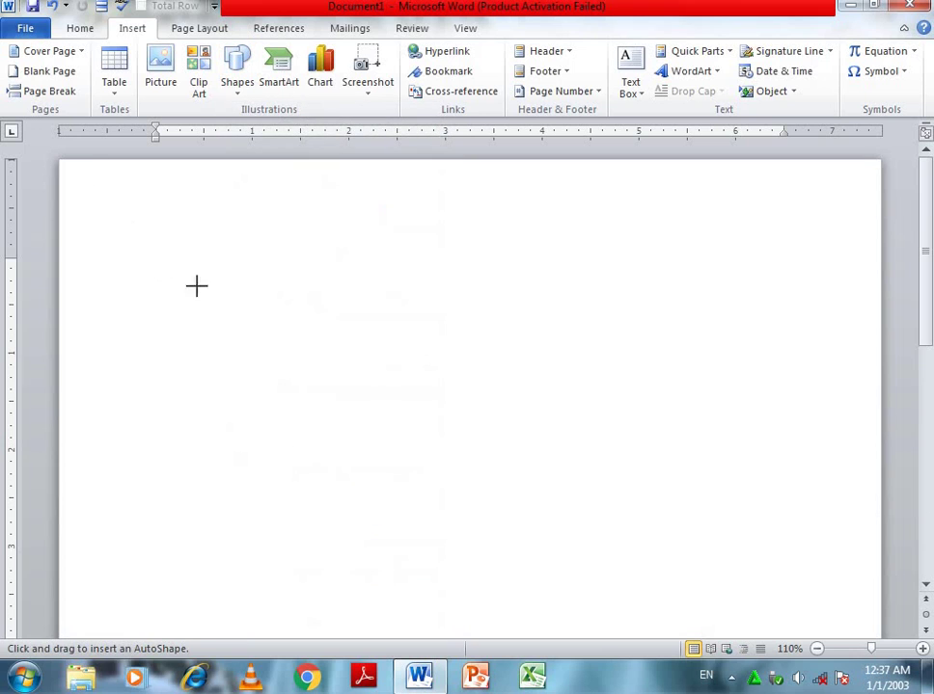
{"action": "left_click_drag", "start_coordinate": [170, 263], "coordinate": [421, 432]}
{"action": "left_click_drag", "start_coordinate": [487, 500], "coordinate": [511, 527]}
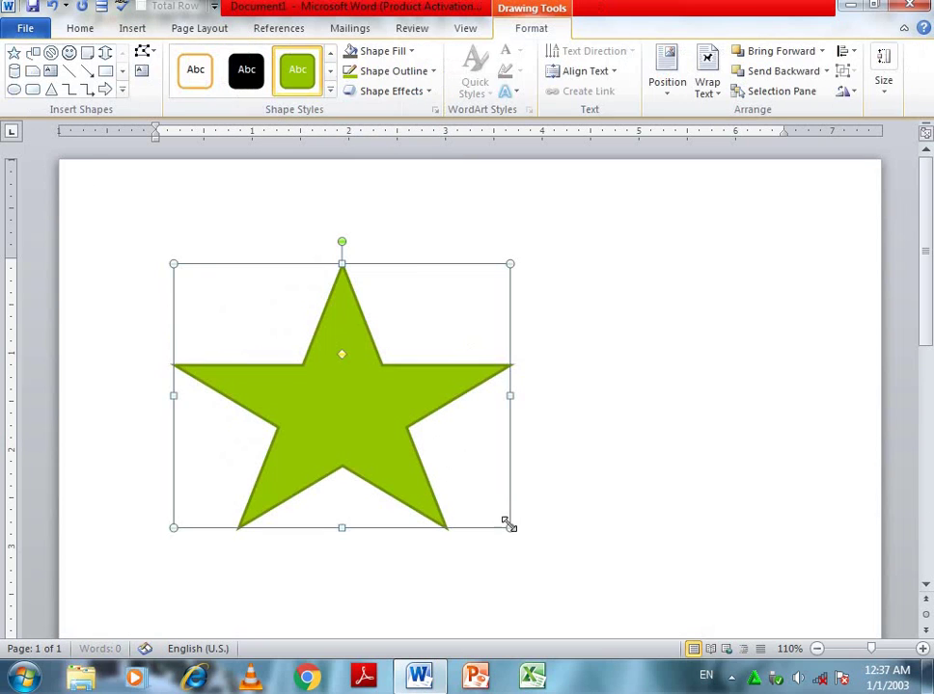
- Draw a four-way block arrow about 1.6 inches wide and 0.5 inch tall above the star's right arm
{"action": "left_click", "coordinate": [124, 89]}
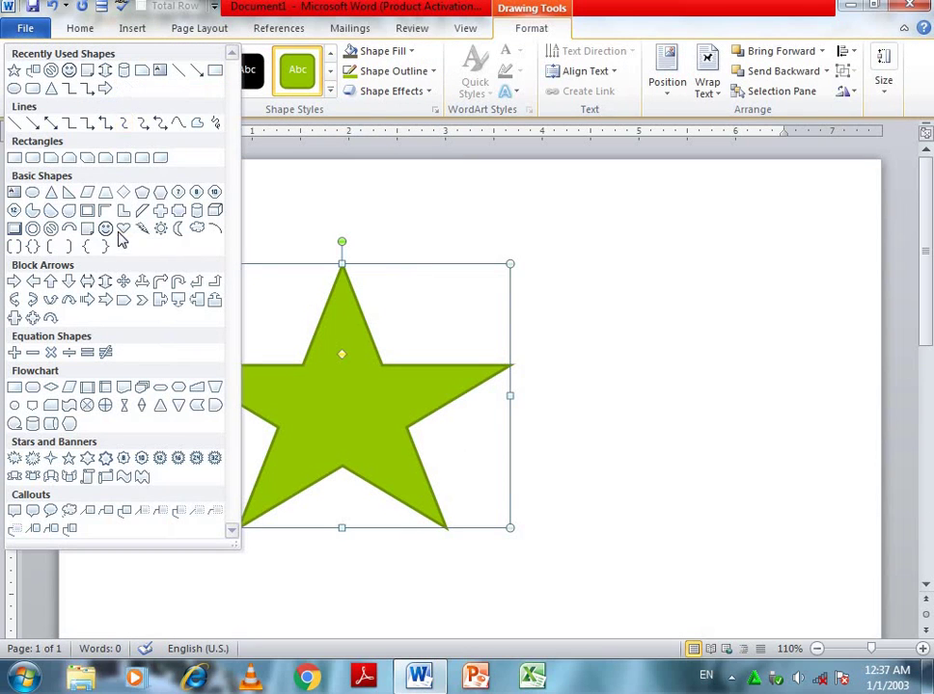
{"action": "left_click", "coordinate": [124, 280]}
{"action": "left_click_drag", "start_coordinate": [472, 238], "coordinate": [626, 287]}
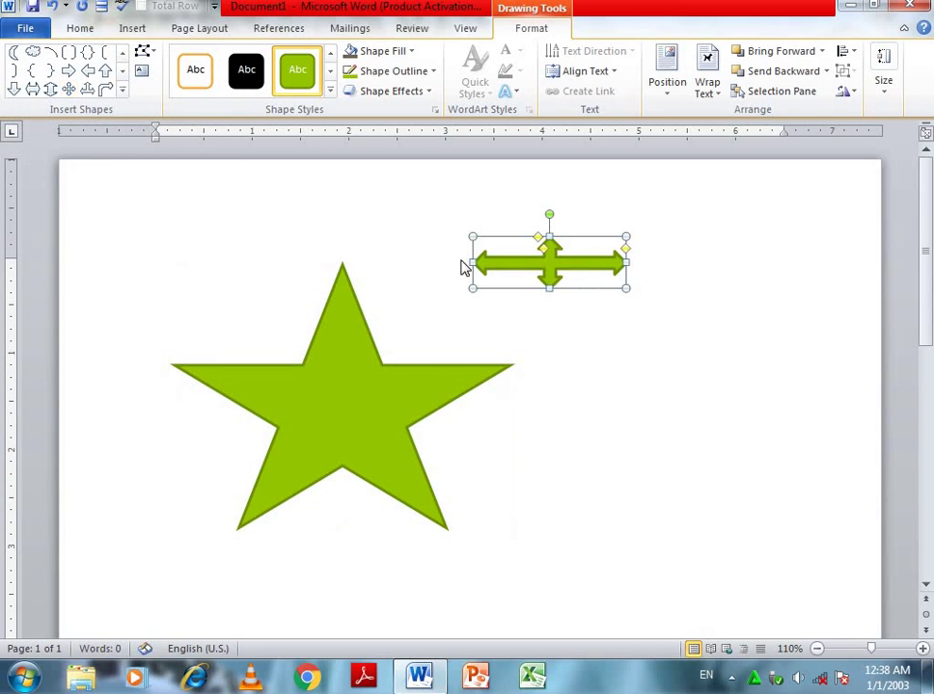
- Draw a small cloud shape about 0.7 inch wide and 0.9 inch tall above the star's left arm
{"action": "left_click", "coordinate": [32, 52]}
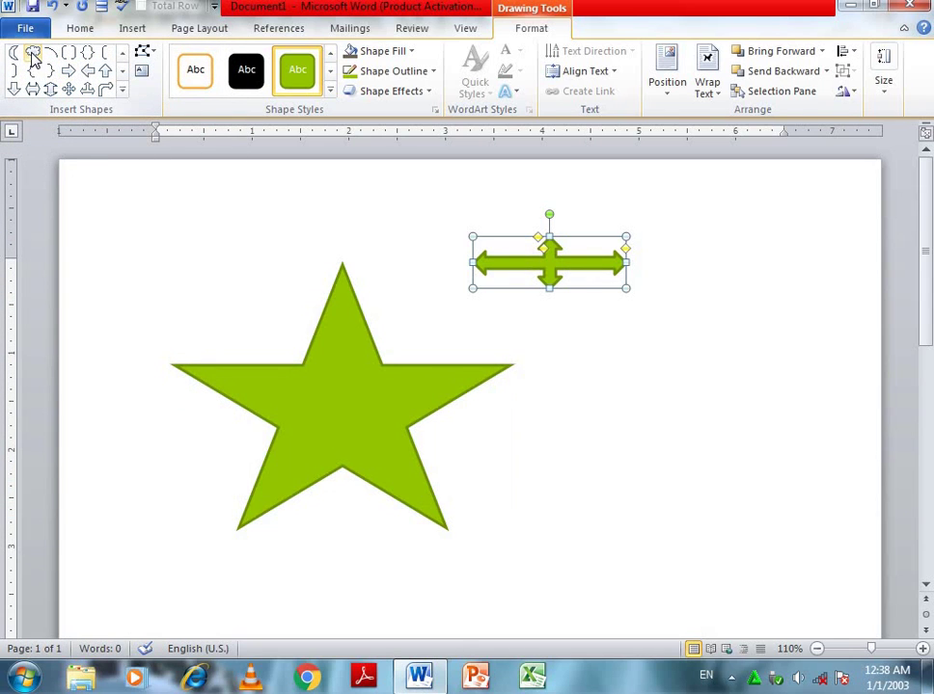
{"action": "left_click_drag", "start_coordinate": [156, 174], "coordinate": [226, 259]}
{"action": "left_click", "coordinate": [228, 233]}
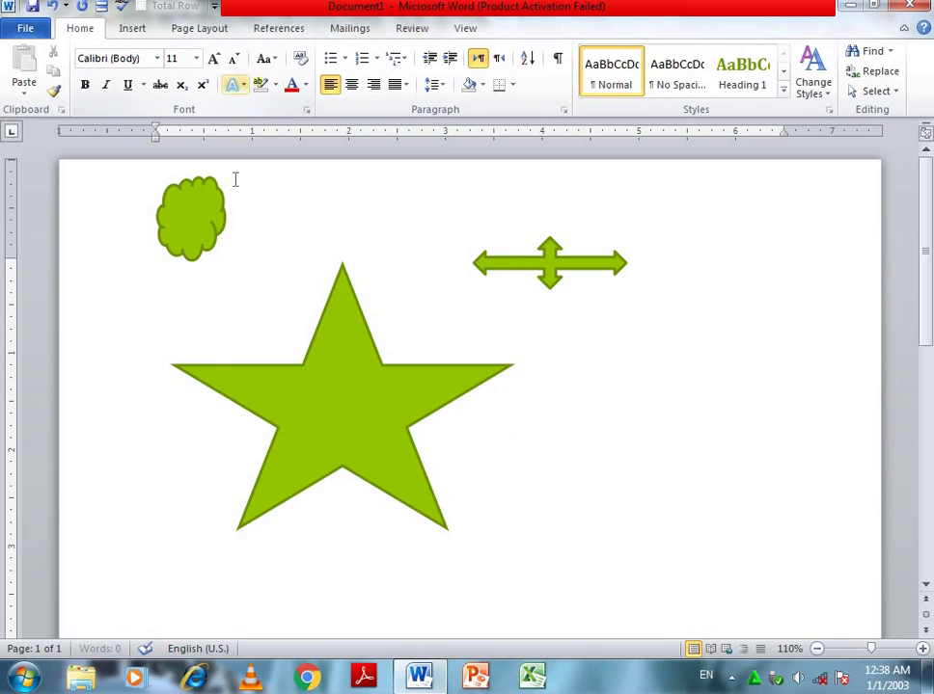
- Edit the star's points, moving its upper-left inner vertex slightly inward and its lower-left inner vertex far across toward the right side
{"action": "left_click", "coordinate": [205, 243]}
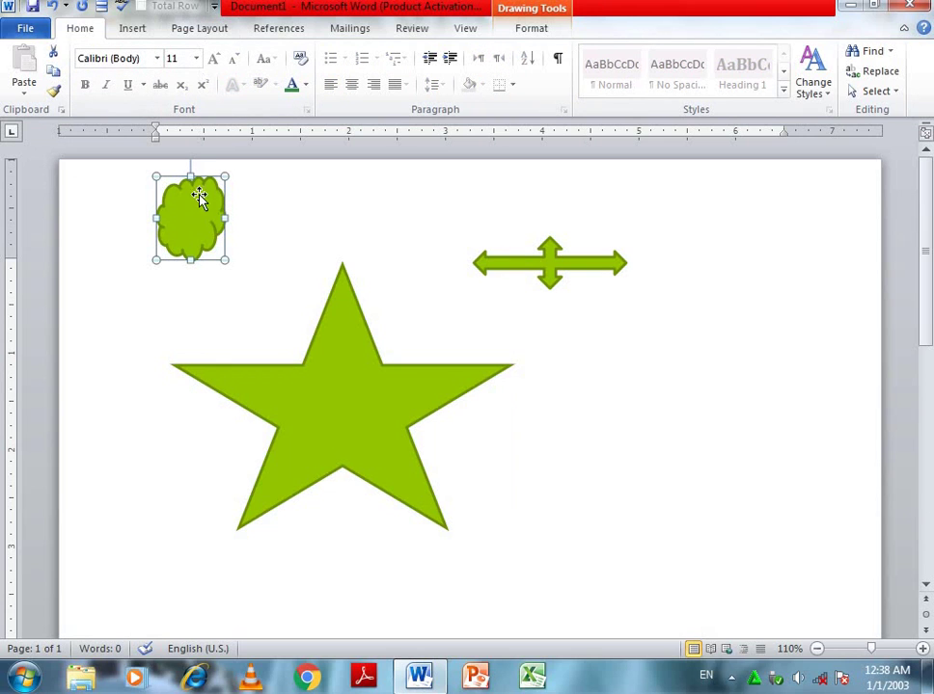
{"action": "left_click", "coordinate": [536, 30]}
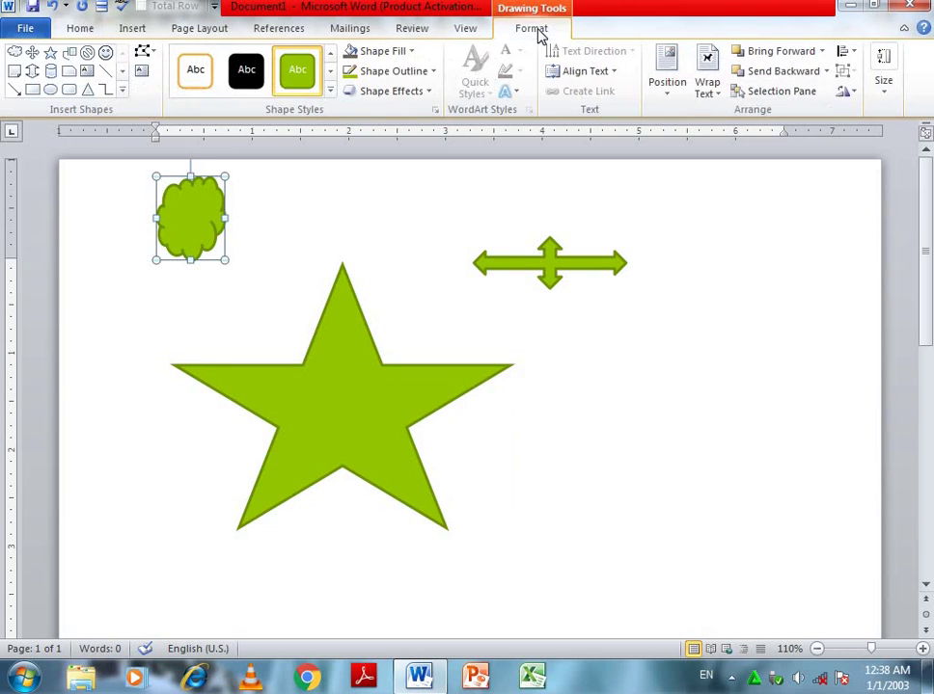
{"action": "left_click", "coordinate": [365, 420]}
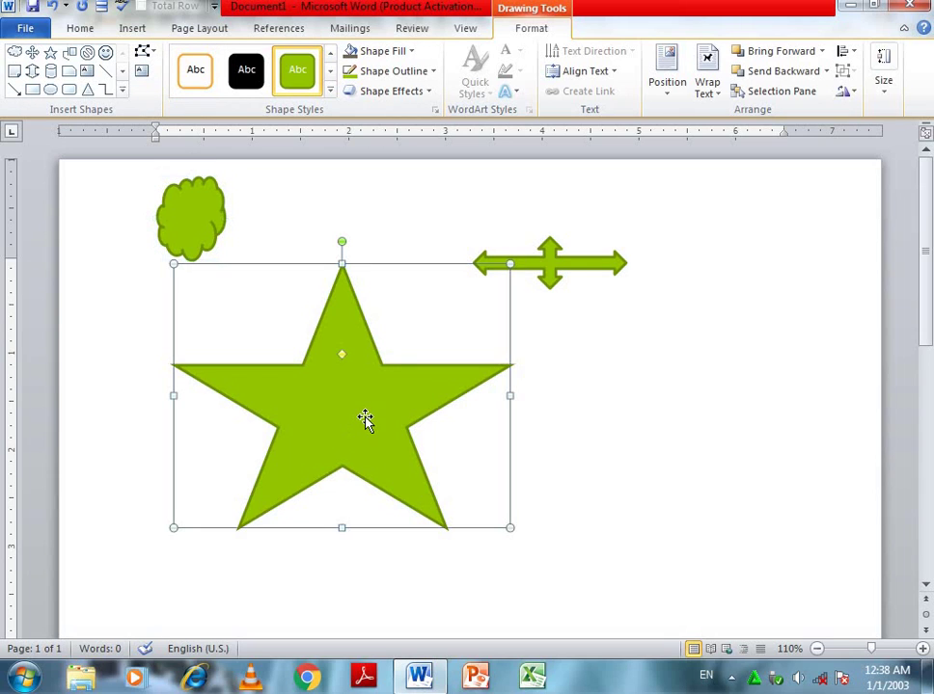
{"action": "left_click", "coordinate": [145, 52]}
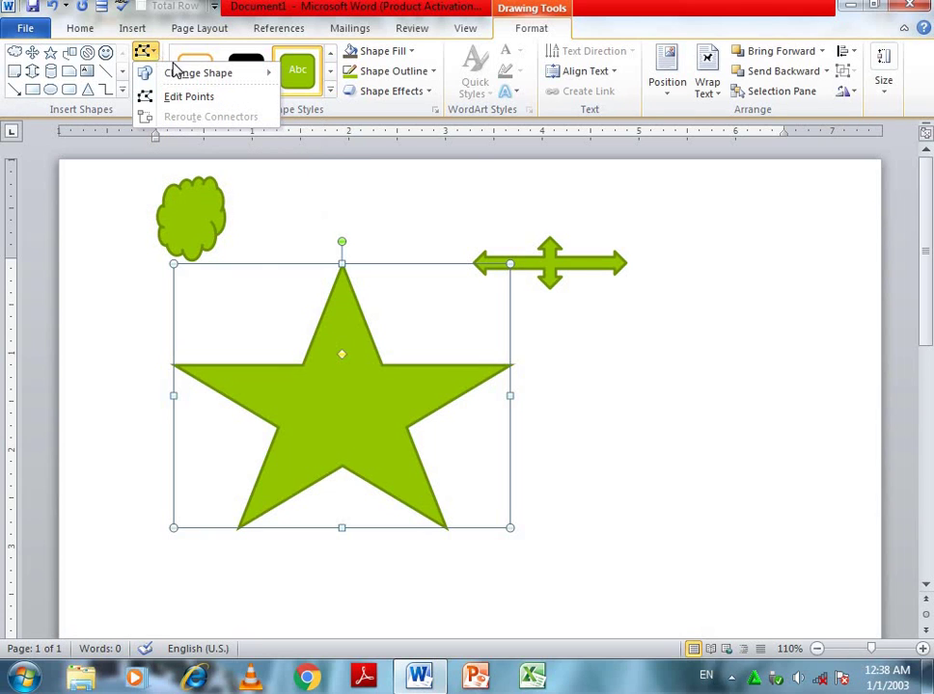
{"action": "mouse_move", "coordinate": [231, 77]}
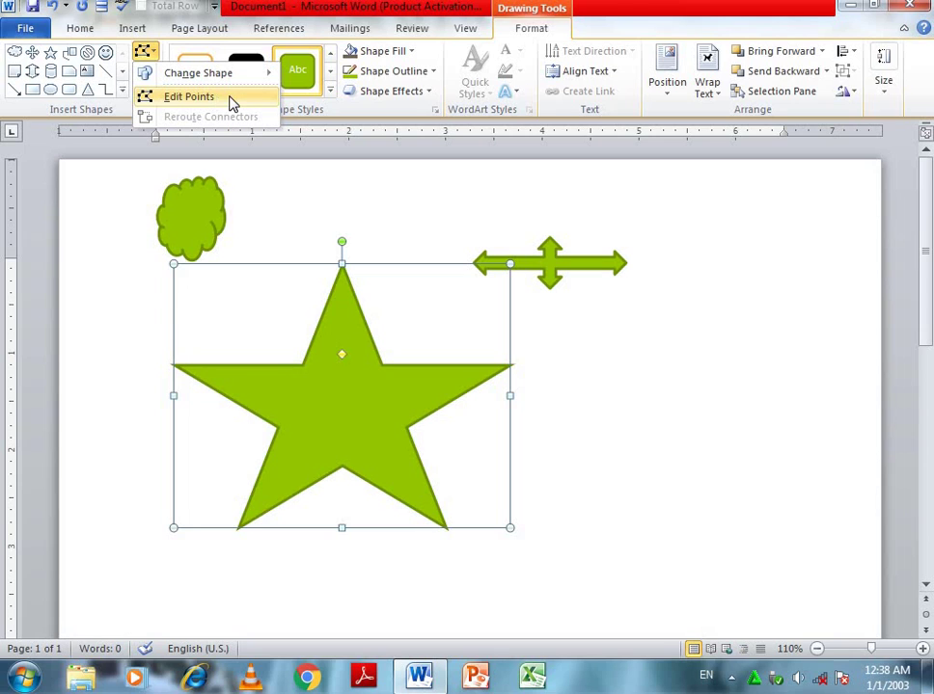
{"action": "left_click", "coordinate": [228, 98]}
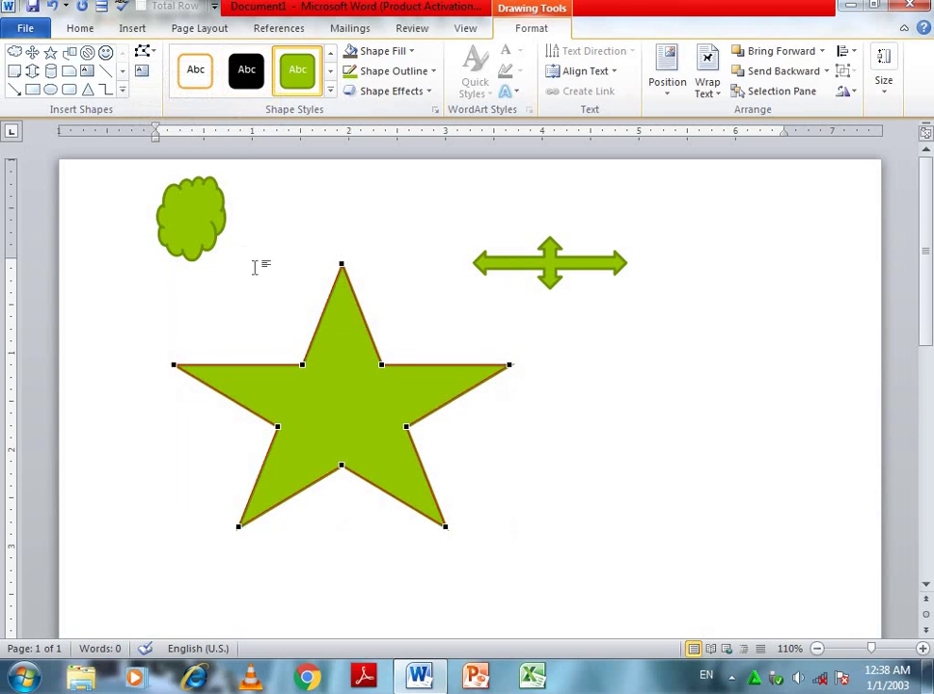
{"action": "left_click_drag", "start_coordinate": [301, 368], "coordinate": [311, 384]}
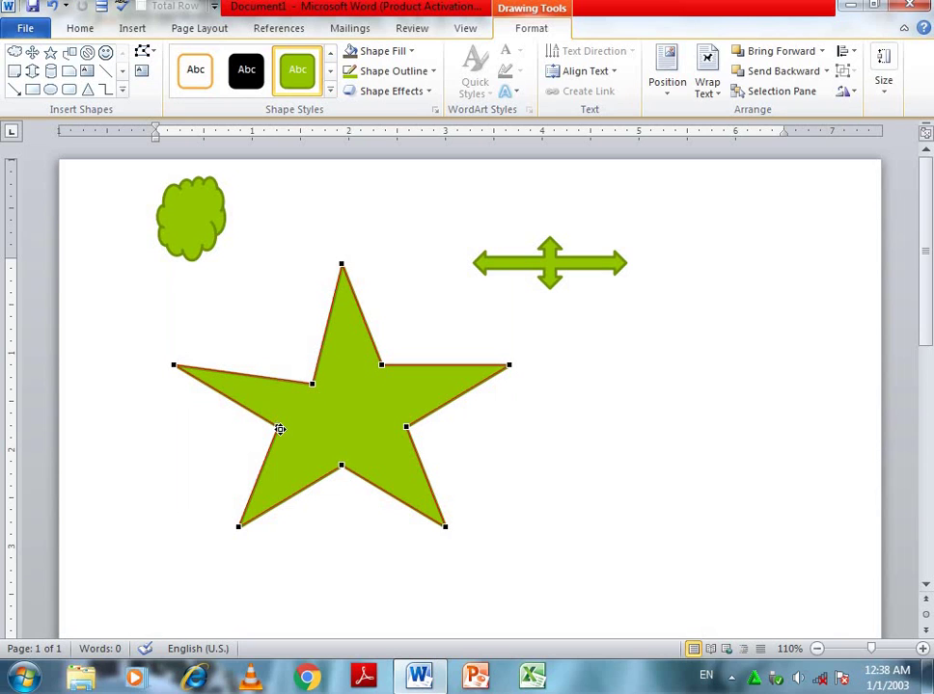
{"action": "left_click_drag", "start_coordinate": [279, 429], "coordinate": [401, 396]}
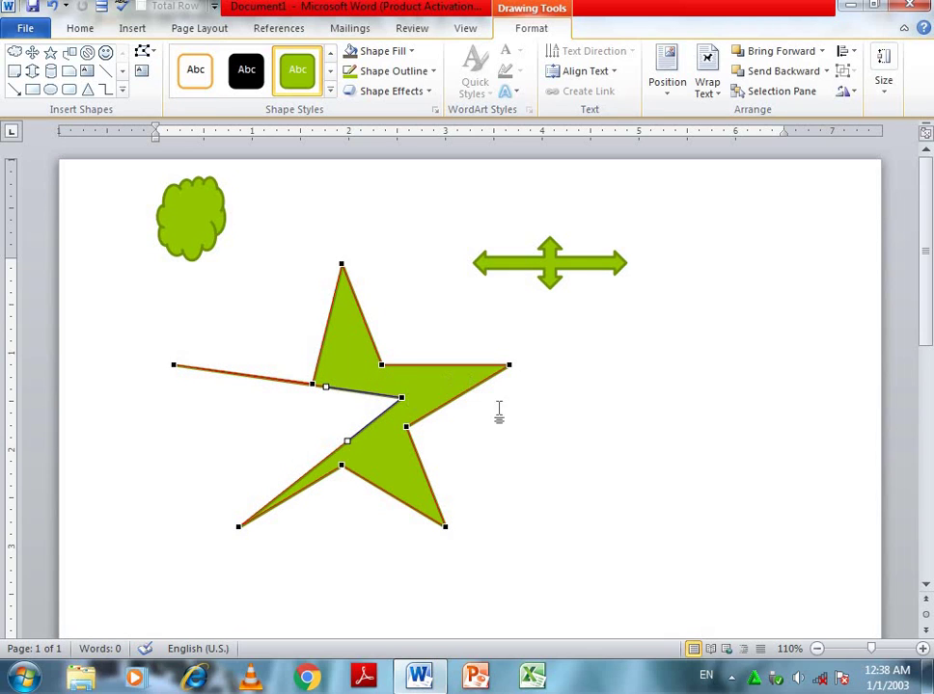
{"action": "left_click", "coordinate": [468, 463]}
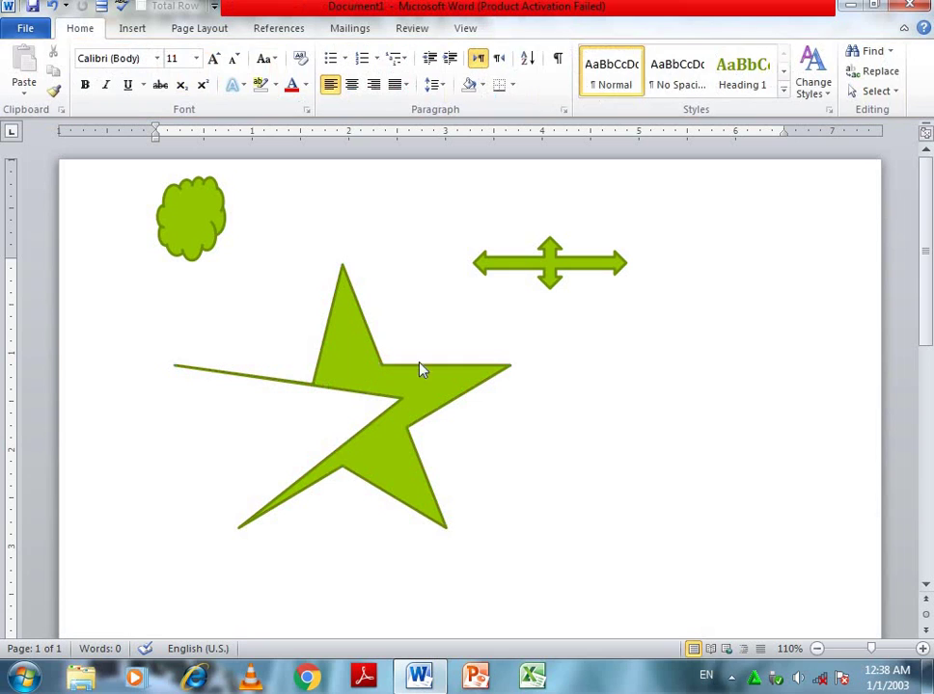
- Draw a text box about 0.3 inch wide and 1 inch tall beyond the star's right arm and enter random sample letters
{"action": "left_click", "coordinate": [352, 321]}
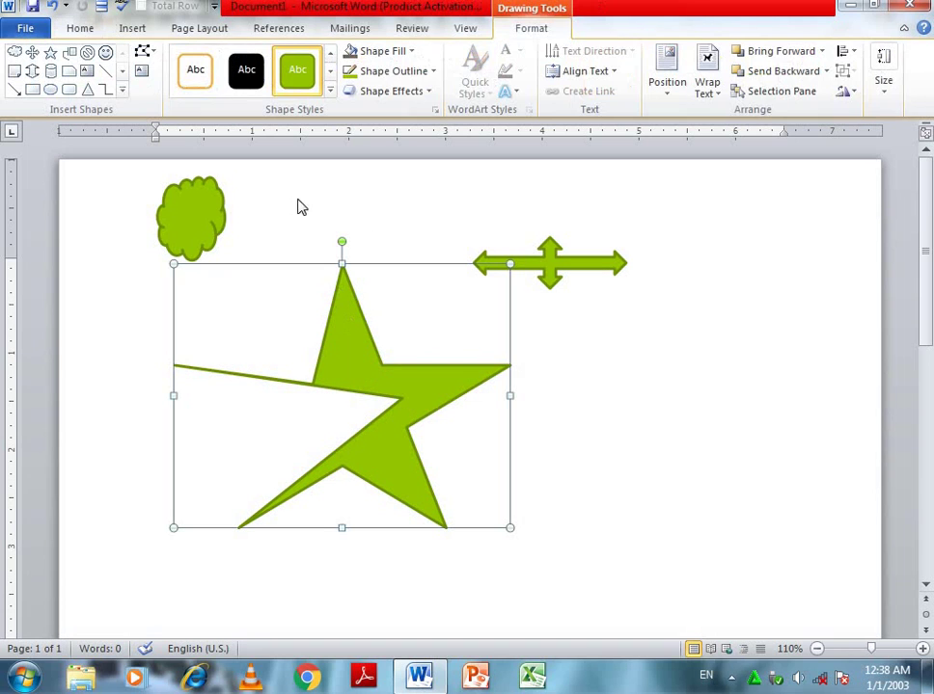
{"action": "left_click", "coordinate": [329, 91]}
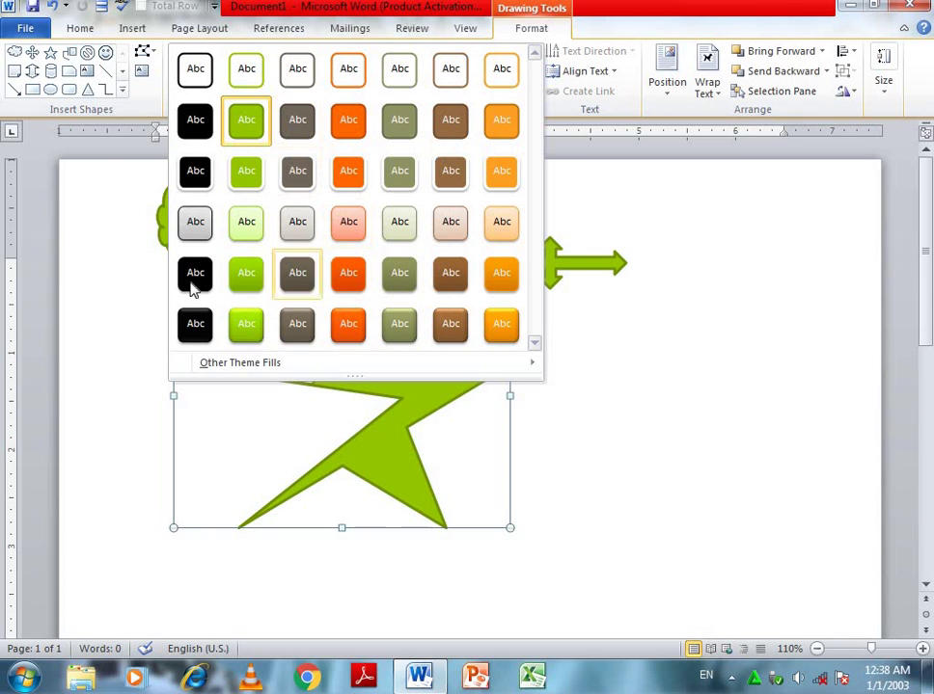
{"action": "left_click", "coordinate": [142, 72]}
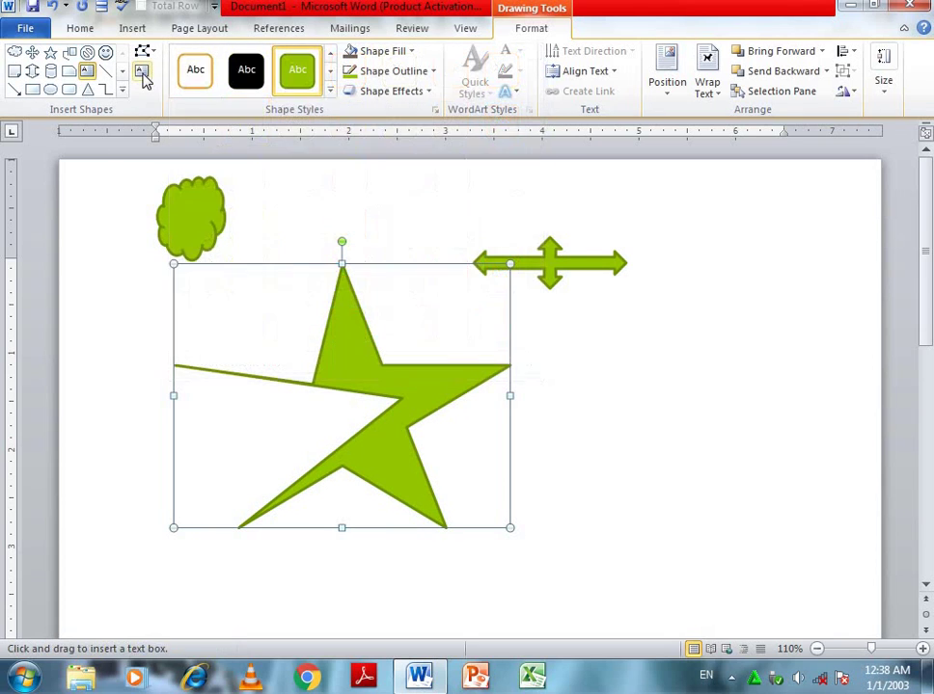
{"action": "left_click_drag", "start_coordinate": [569, 347], "coordinate": [600, 443]}
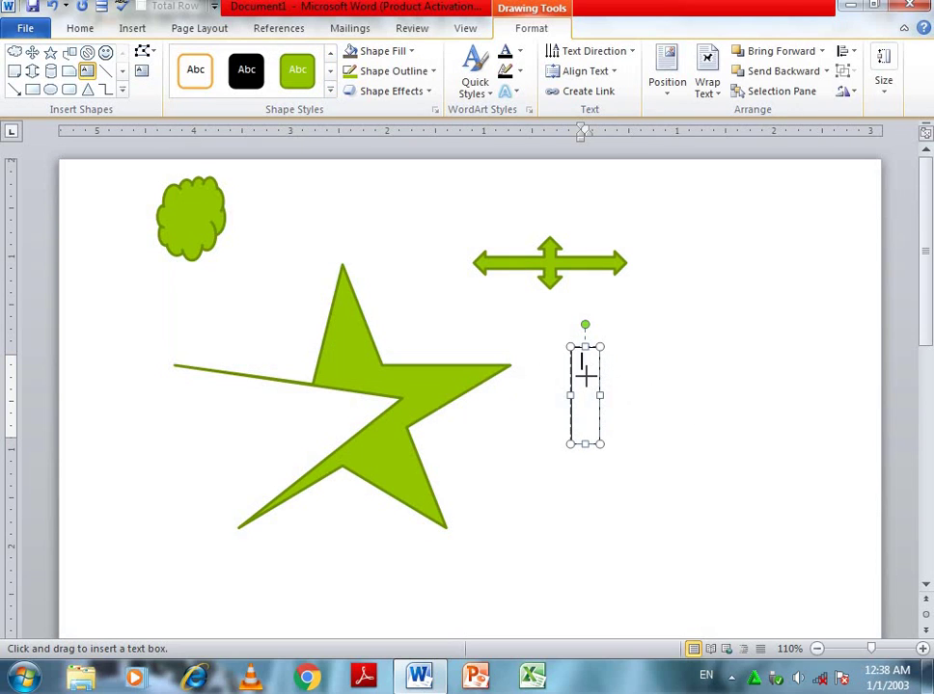
{"action": "type", "text": "yuhghghghjjh"}
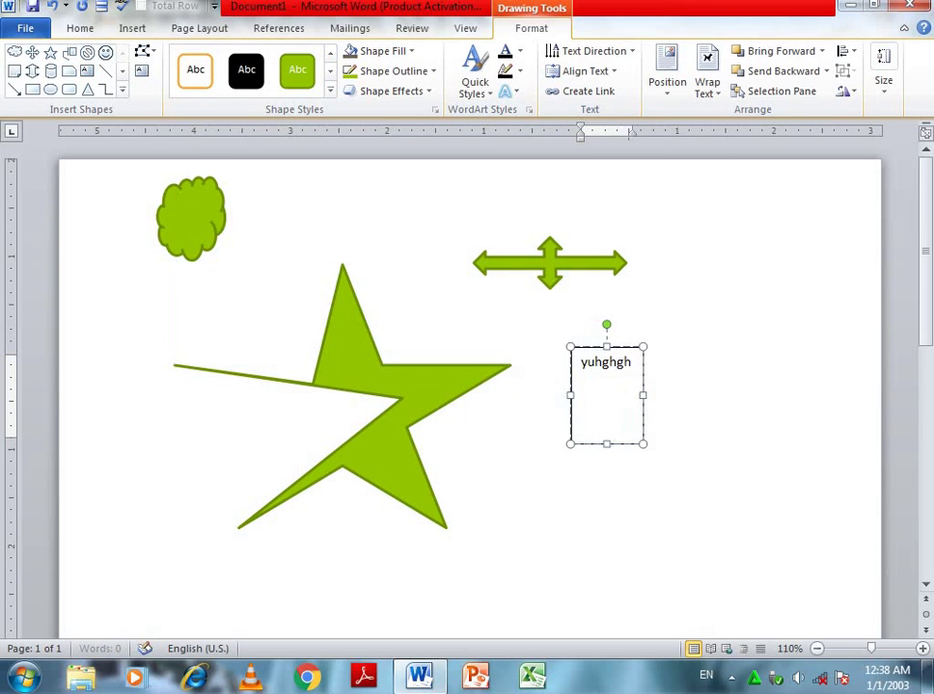
- Erase the sample letters and remove the text box from the page
{"action": "key", "text": "BackSpace"}
{"action": "key", "text": "BackSpace"}
{"action": "key", "text": "BackSpace"}
{"action": "key", "text": "BackSpace"}
{"action": "key", "text": "BackSpace"}
{"action": "key", "text": "BackSpace"}
{"action": "key", "text": "BackSpace"}
{"action": "key", "text": "BackSpace"}
{"action": "key", "text": "BackSpace"}
{"action": "key", "text": "BackSpace"}
{"action": "key", "text": "BackSpace"}
{"action": "key", "text": "BackSpace"}
{"action": "key", "text": "ctrl+z"}
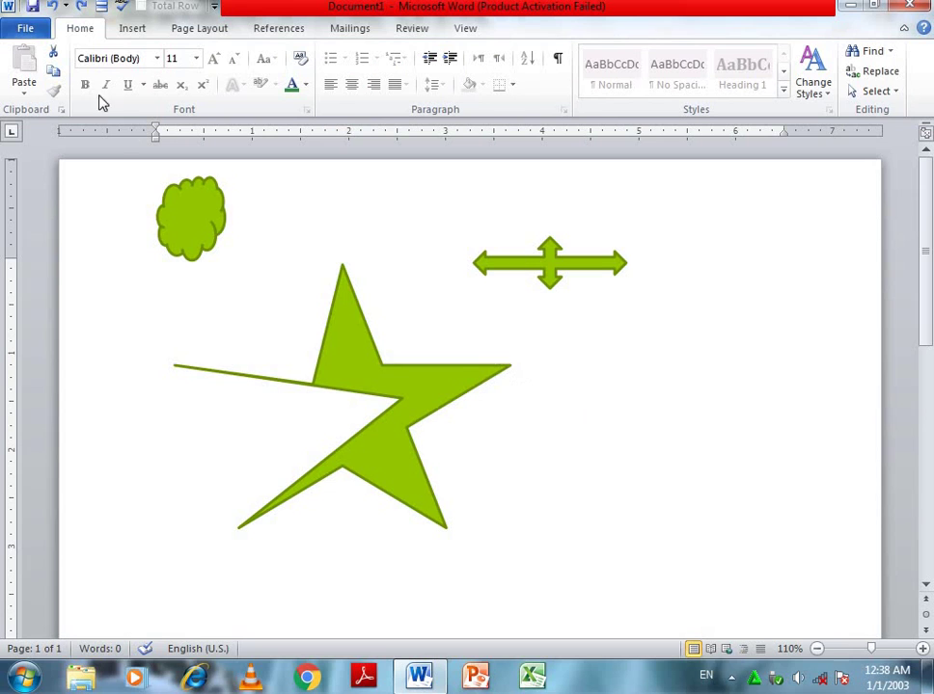
- Select the star and preview the available shape styles and fill colors without applying any
{"action": "left_click", "coordinate": [389, 371]}
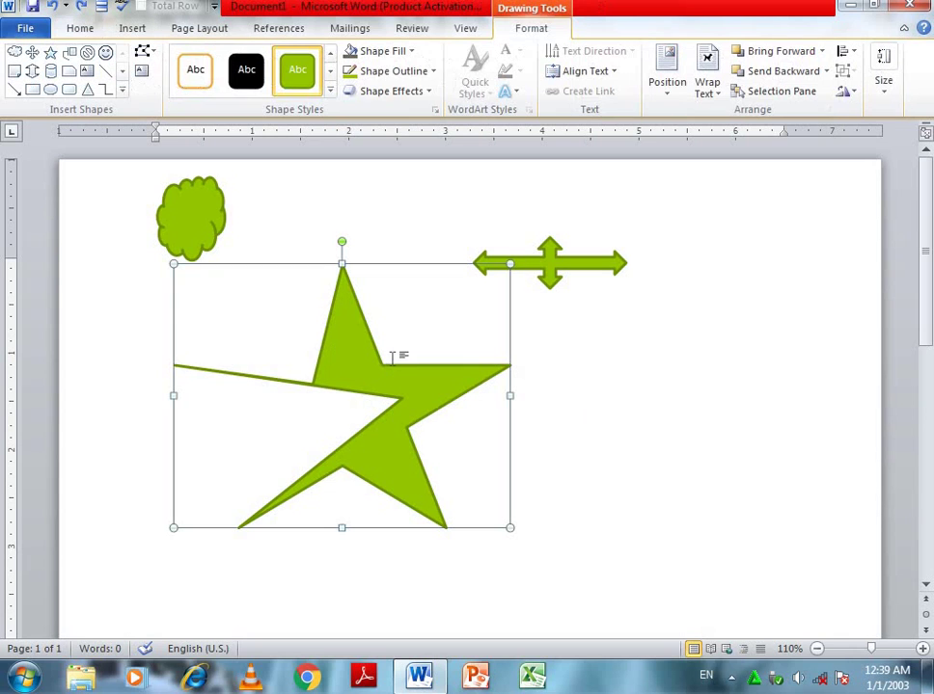
{"action": "left_click", "coordinate": [331, 90]}
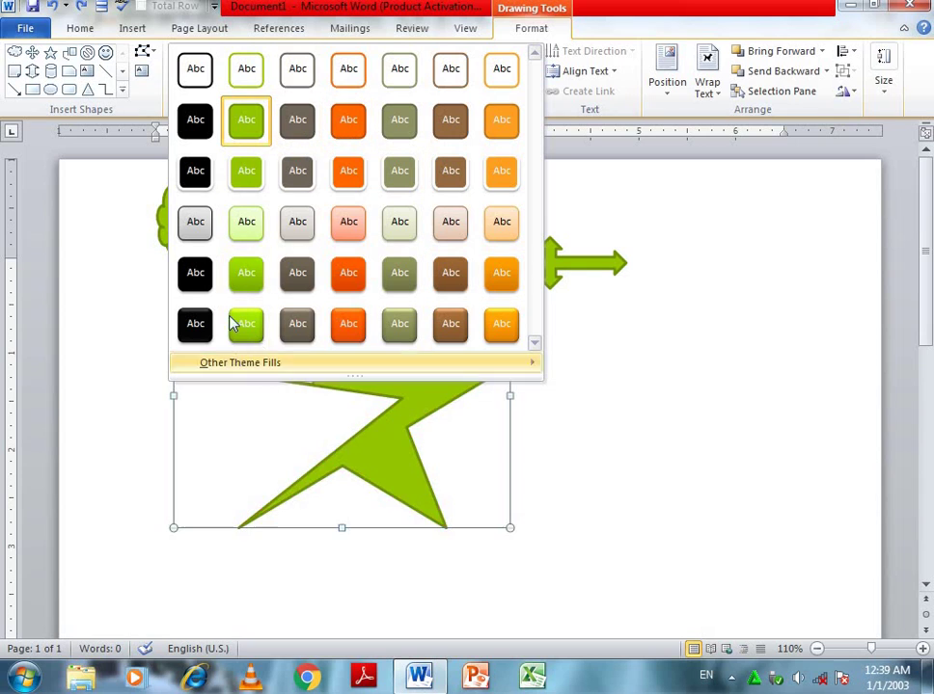
{"action": "left_click", "coordinate": [613, 388]}
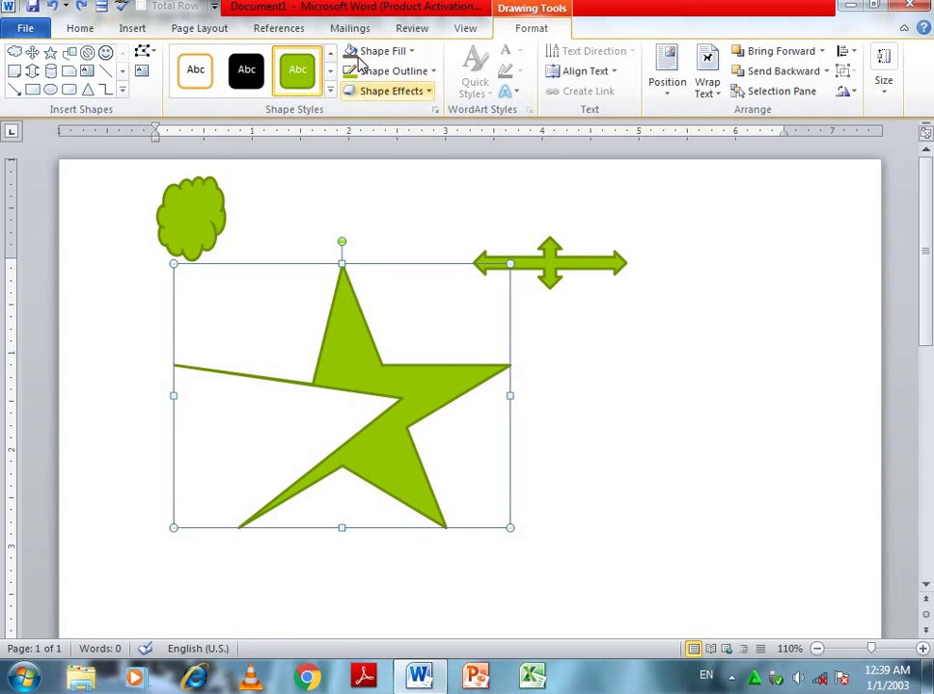
{"action": "left_click", "coordinate": [410, 53]}
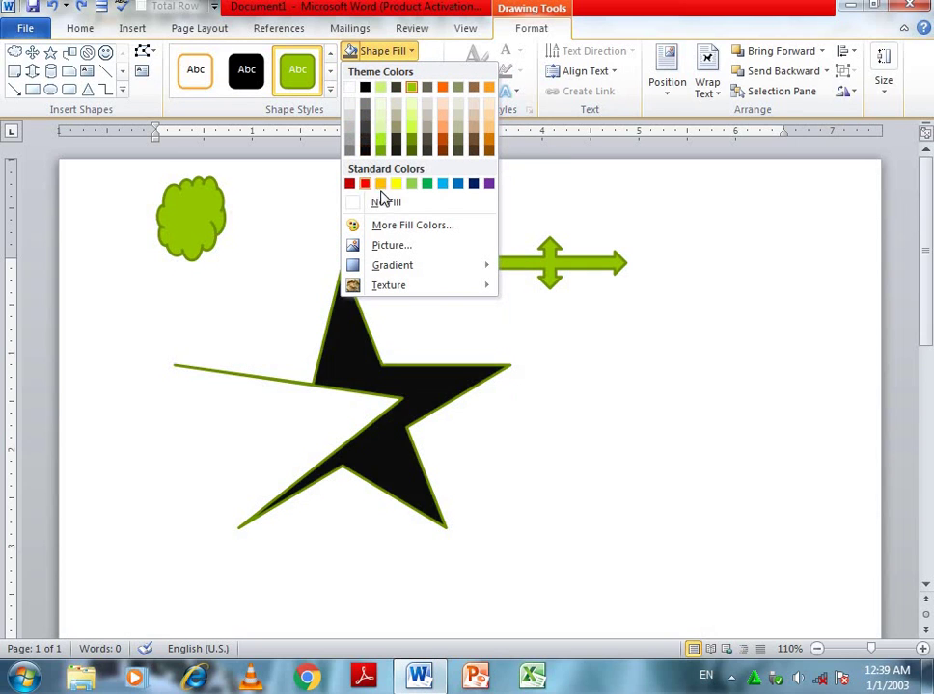
{"action": "left_click", "coordinate": [253, 254]}
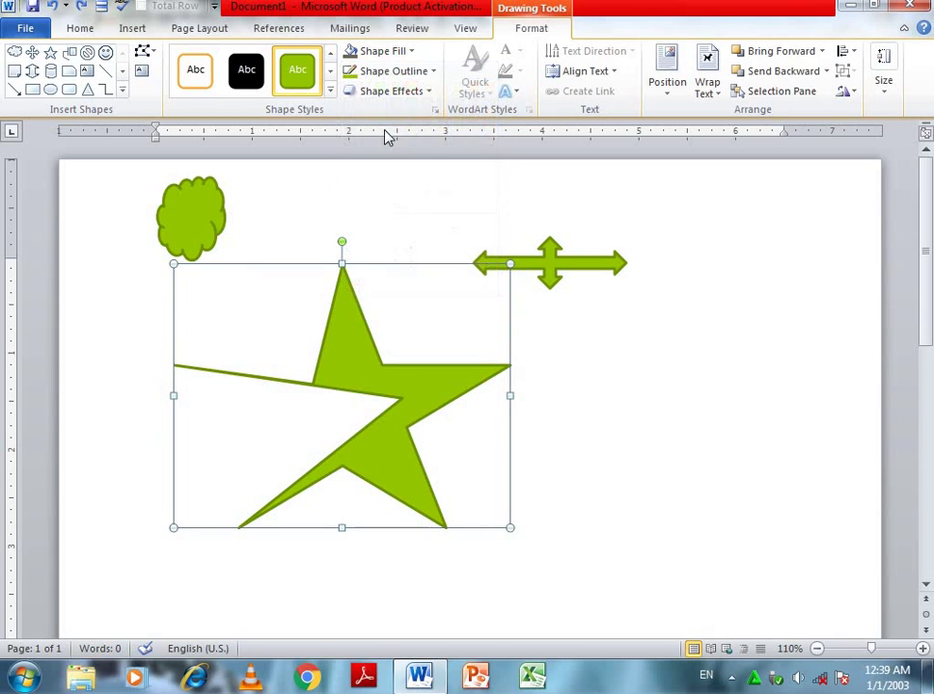
- Give the star a near-black outline from the darkest theme shades and fill it with the darkest brown shade of the orange theme color
{"action": "left_click", "coordinate": [433, 74]}
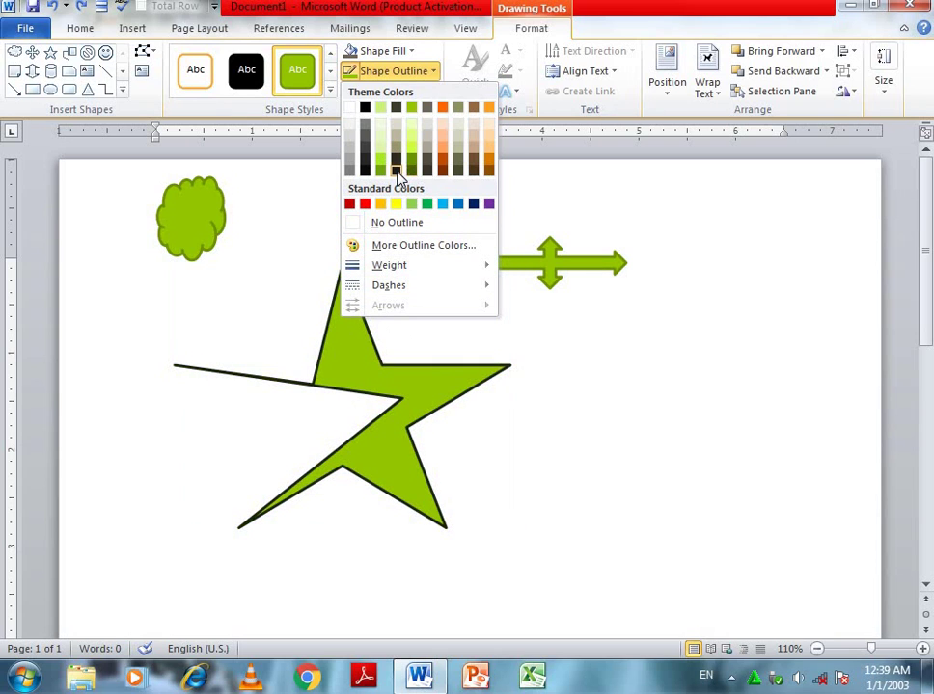
{"action": "left_click", "coordinate": [397, 171]}
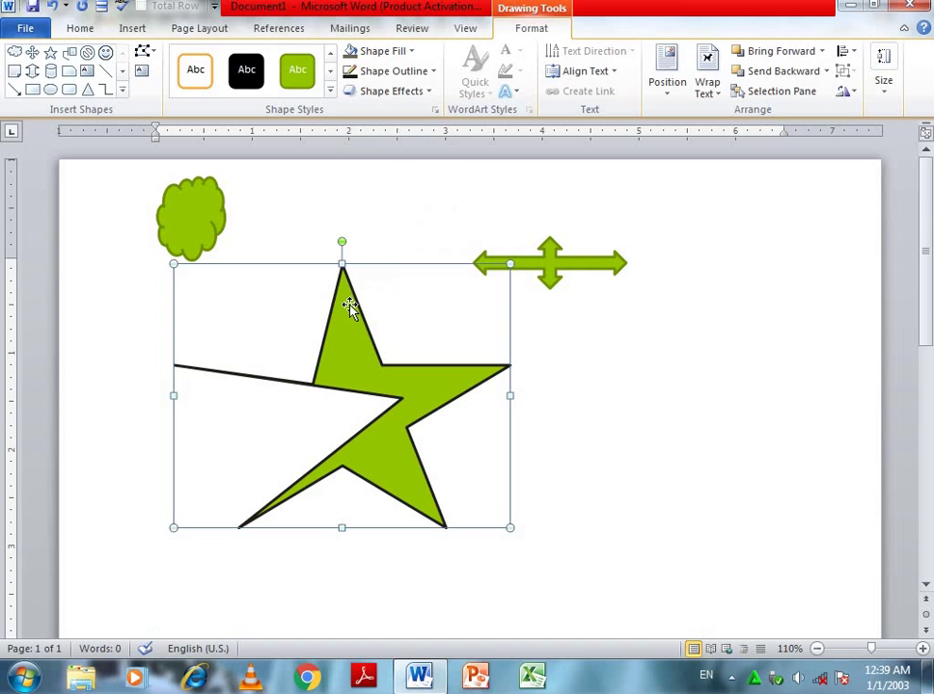
{"action": "left_click", "coordinate": [403, 50]}
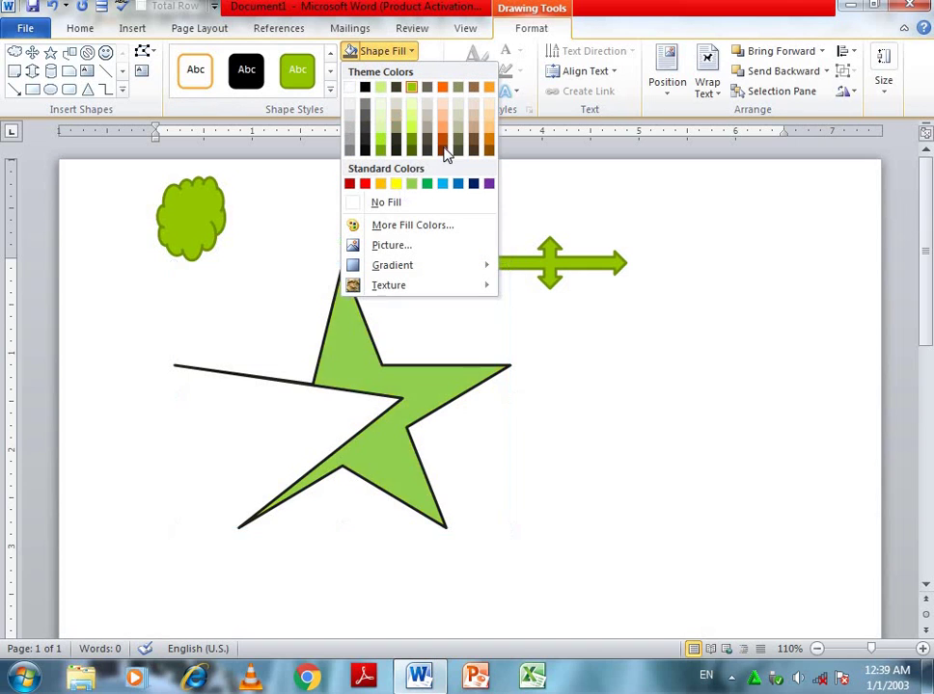
{"action": "left_click", "coordinate": [489, 151]}
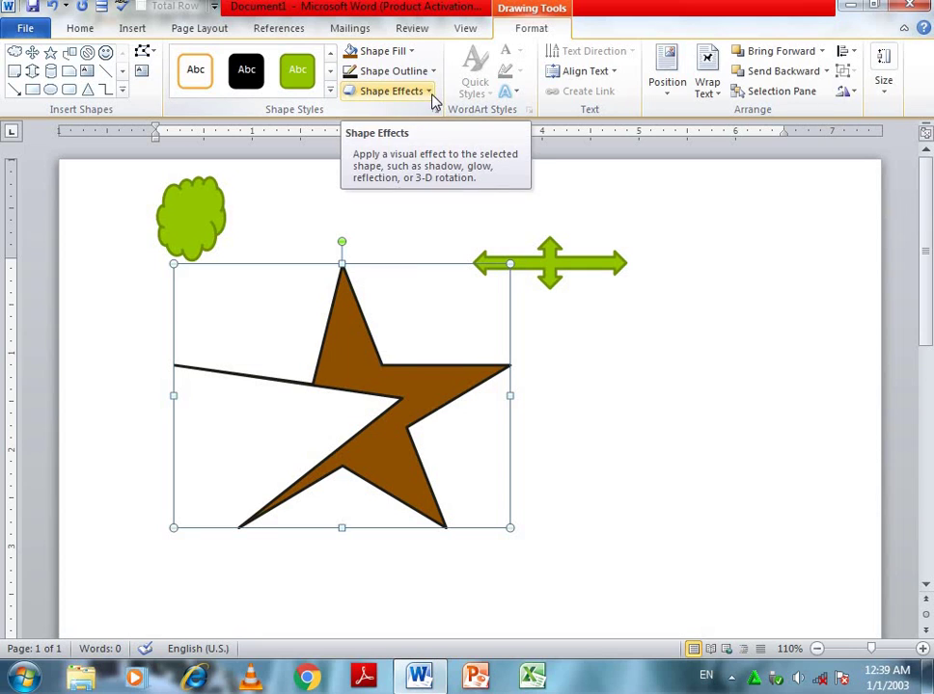
- Examine the shape effects available for the star, including presets, soft edges, bevel and 3-D rotation
{"action": "left_click", "coordinate": [429, 92]}
{"action": "mouse_move", "coordinate": [424, 127]}
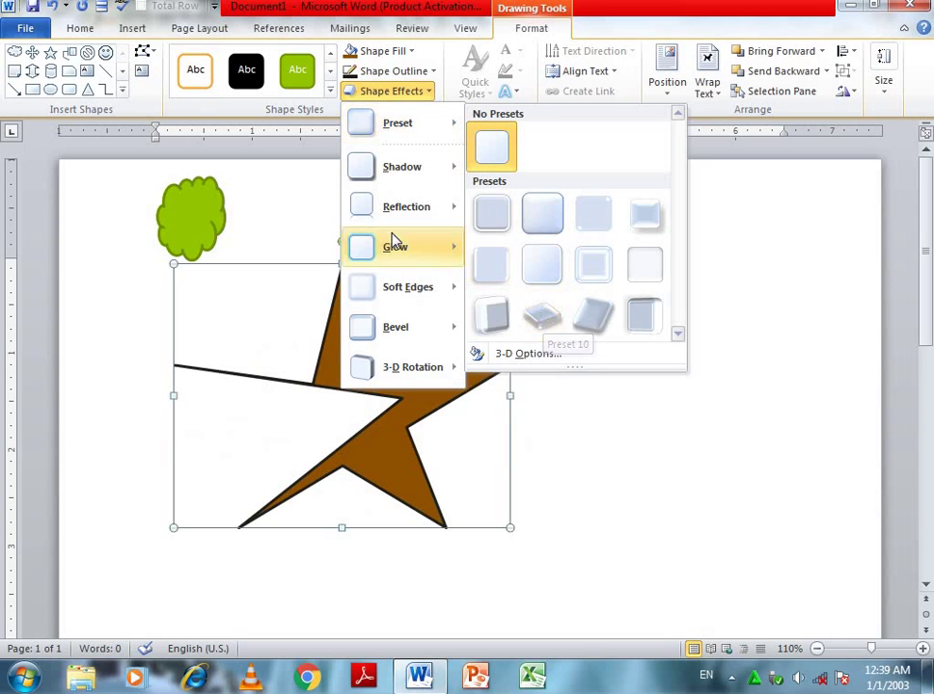
{"action": "mouse_move", "coordinate": [401, 247]}
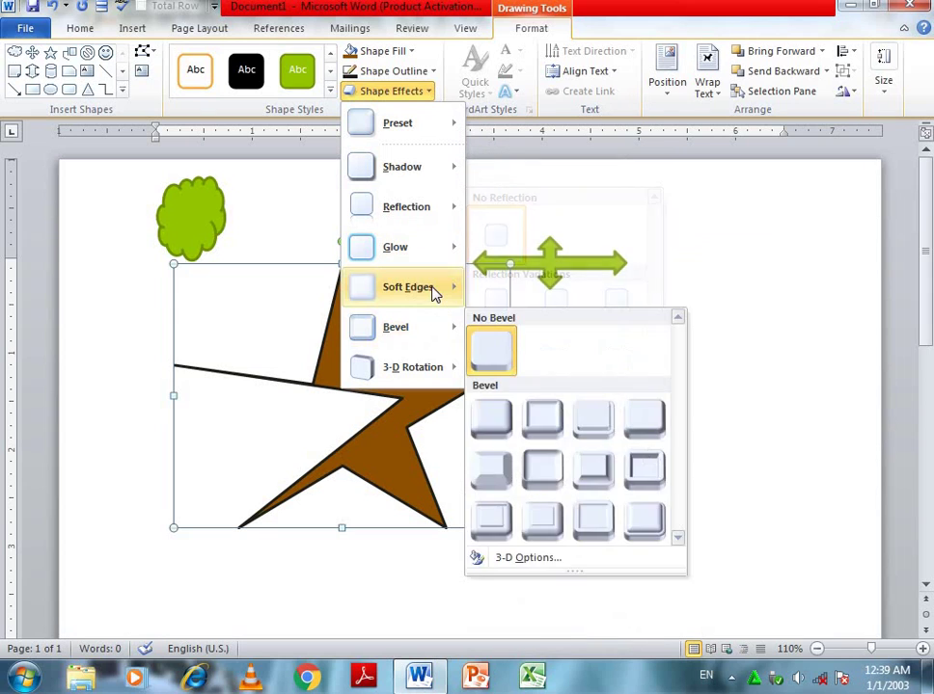
{"action": "mouse_move", "coordinate": [434, 294]}
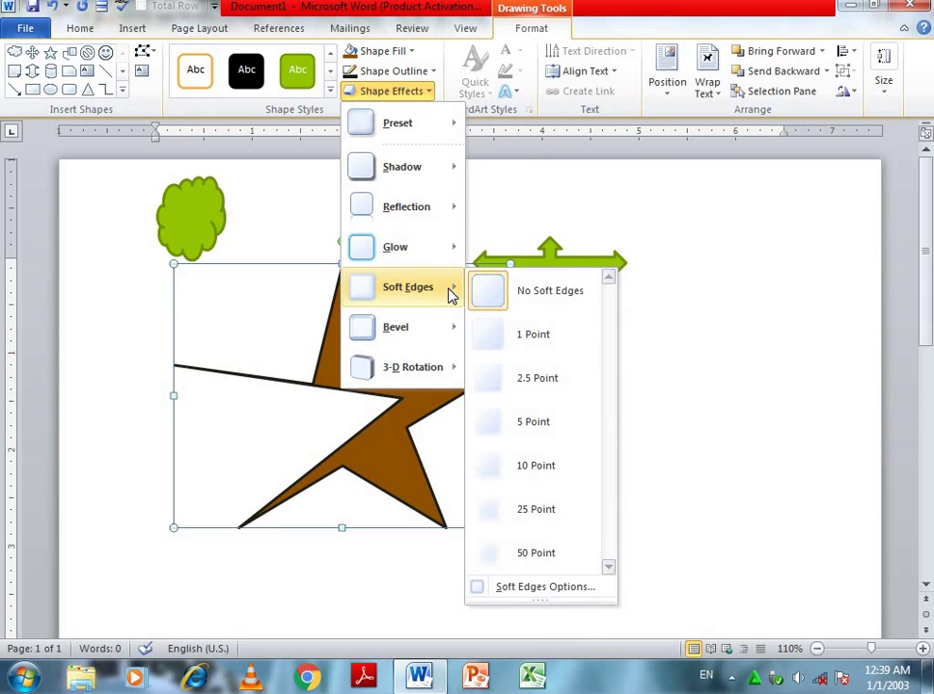
{"action": "mouse_move", "coordinate": [426, 371]}
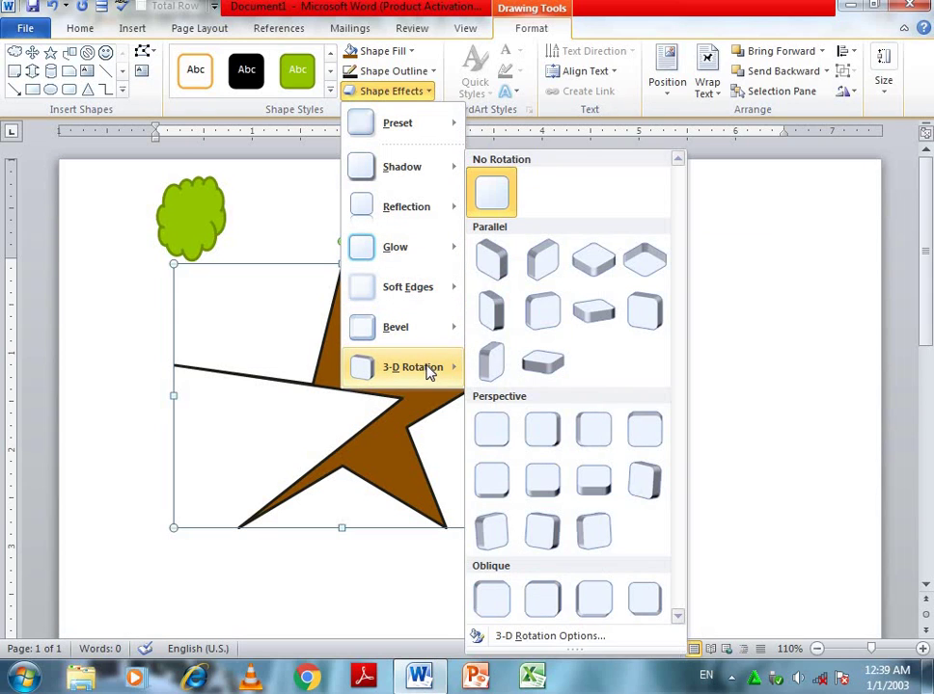
{"action": "left_click", "coordinate": [399, 561]}
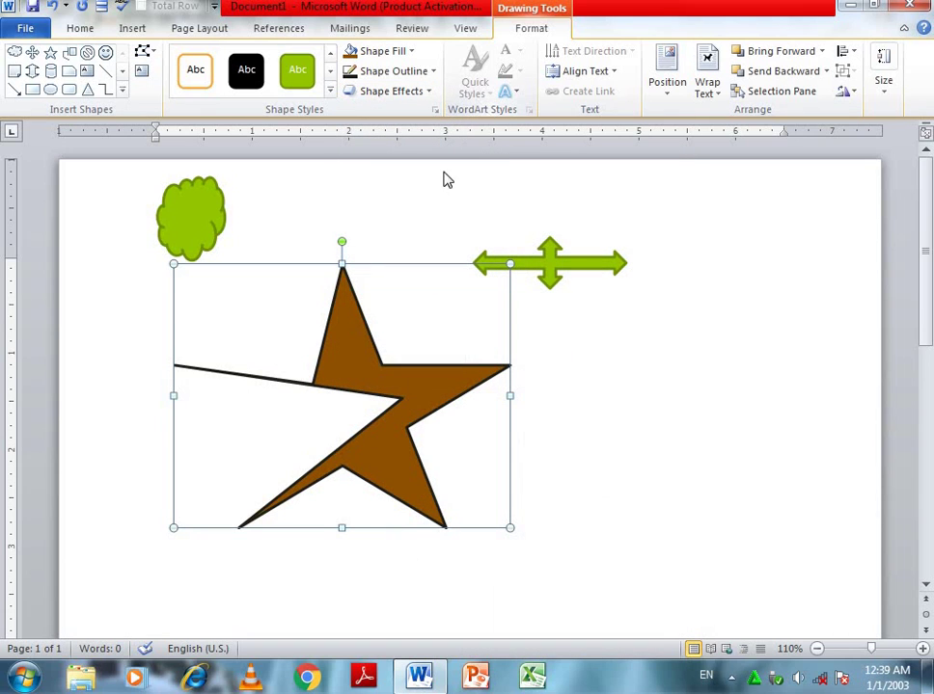
{"action": "left_click", "coordinate": [624, 406]}
{"action": "left_click", "coordinate": [410, 395]}
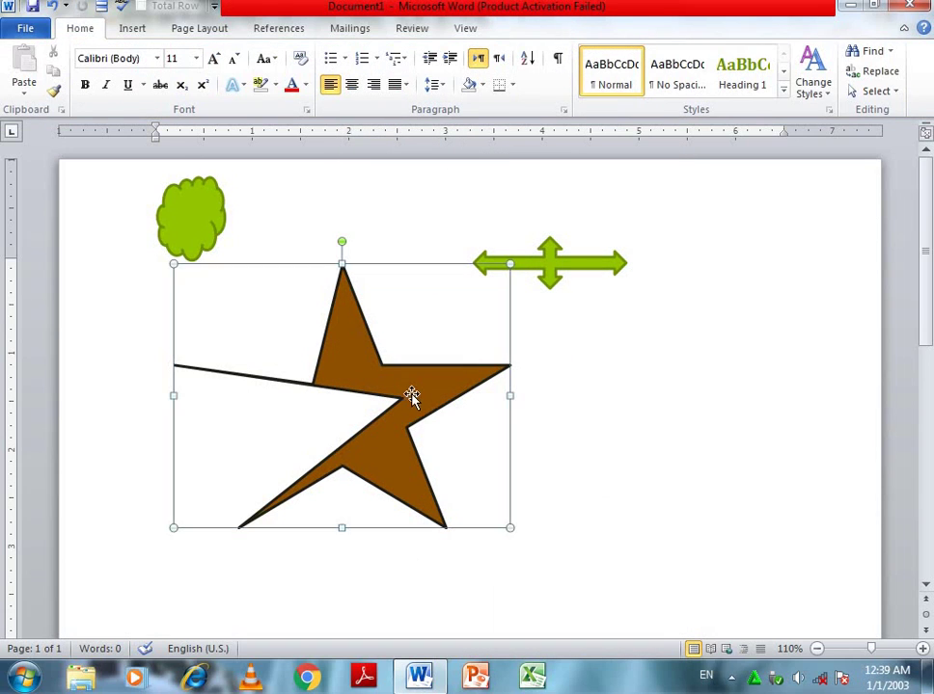
- Enlarge the cloud to about 1.6 inches wide and 1.8 inches tall and add a first name as text inside it
{"action": "left_click", "coordinate": [218, 208]}
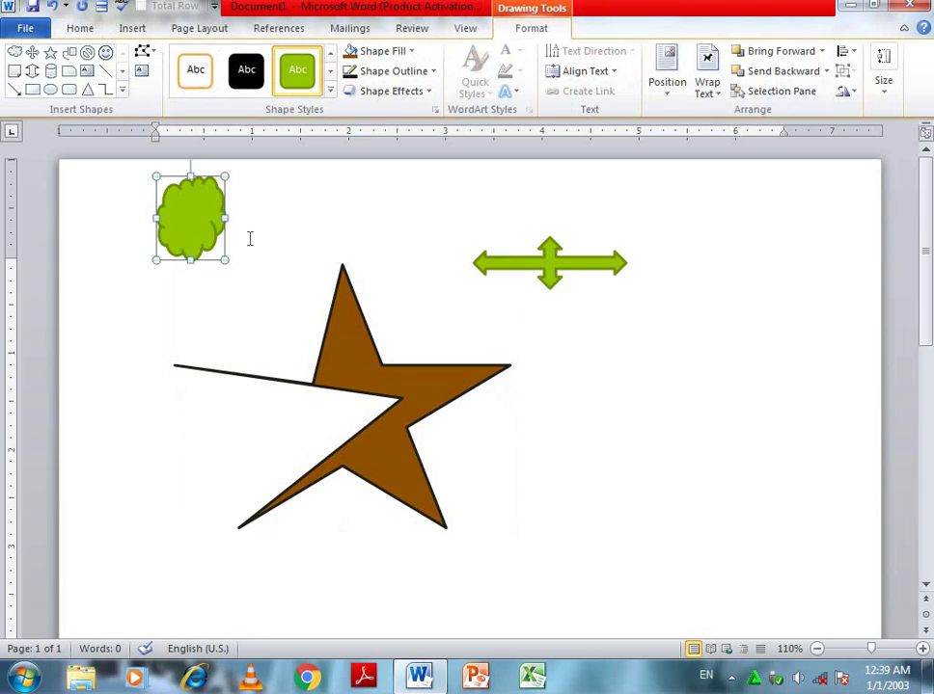
{"action": "left_click_drag", "start_coordinate": [224, 258], "coordinate": [312, 352]}
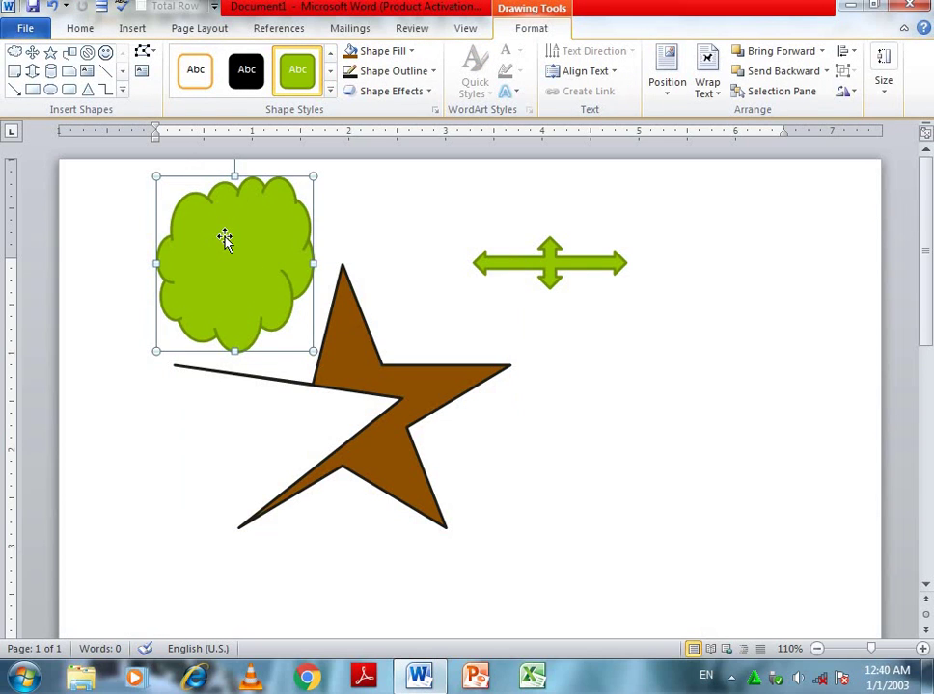
{"action": "right_click", "coordinate": [224, 241]}
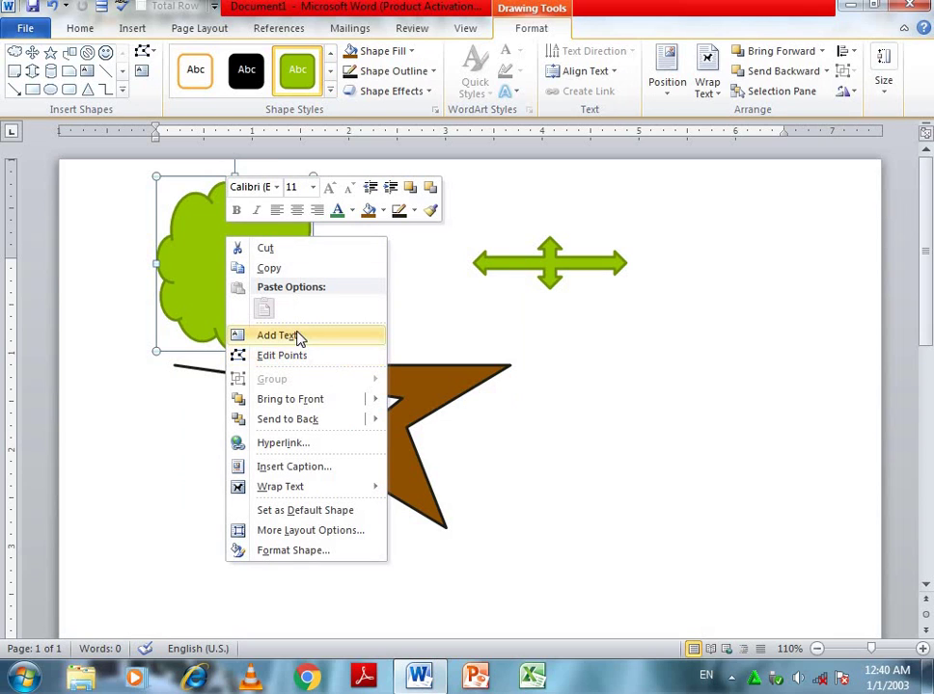
{"action": "left_click", "coordinate": [344, 342]}
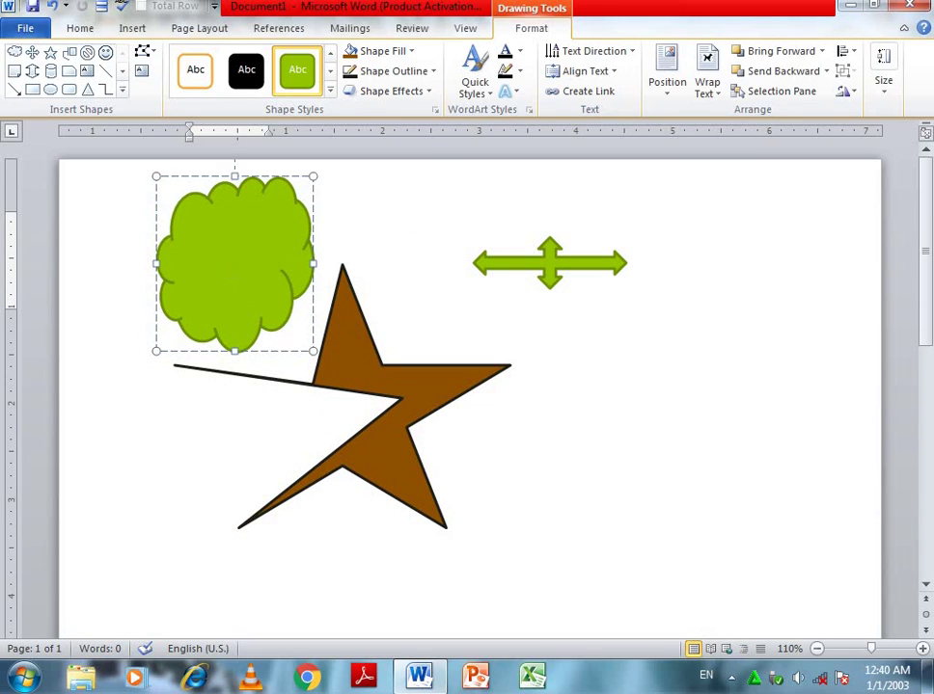
{"action": "type", "text": "asad"}
{"action": "key", "text": "BackSpace"}
{"action": "key", "text": "BackSpace"}
{"action": "type", "text": "im"}
- Select the cloud's text and enlarge its font by nine size increments
{"action": "double_click", "coordinate": [238, 267]}
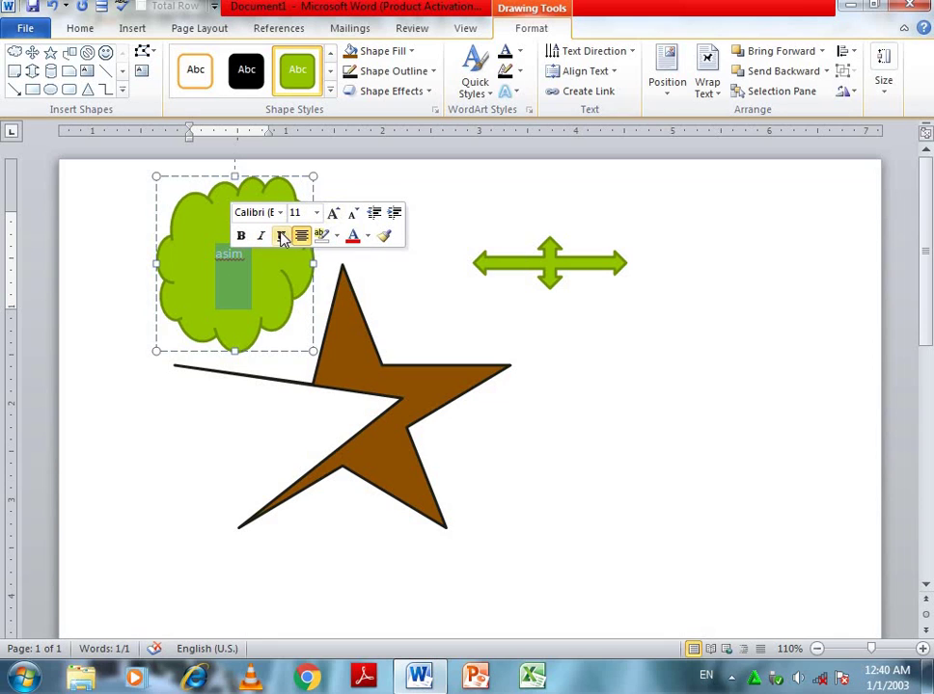
{"action": "left_click", "coordinate": [333, 213]}
{"action": "left_click", "coordinate": [333, 213]}
{"action": "left_click", "coordinate": [333, 213]}
{"action": "left_click", "coordinate": [333, 213]}
{"action": "left_click", "coordinate": [333, 213]}
{"action": "left_click", "coordinate": [332, 213]}
{"action": "left_click", "coordinate": [333, 213]}
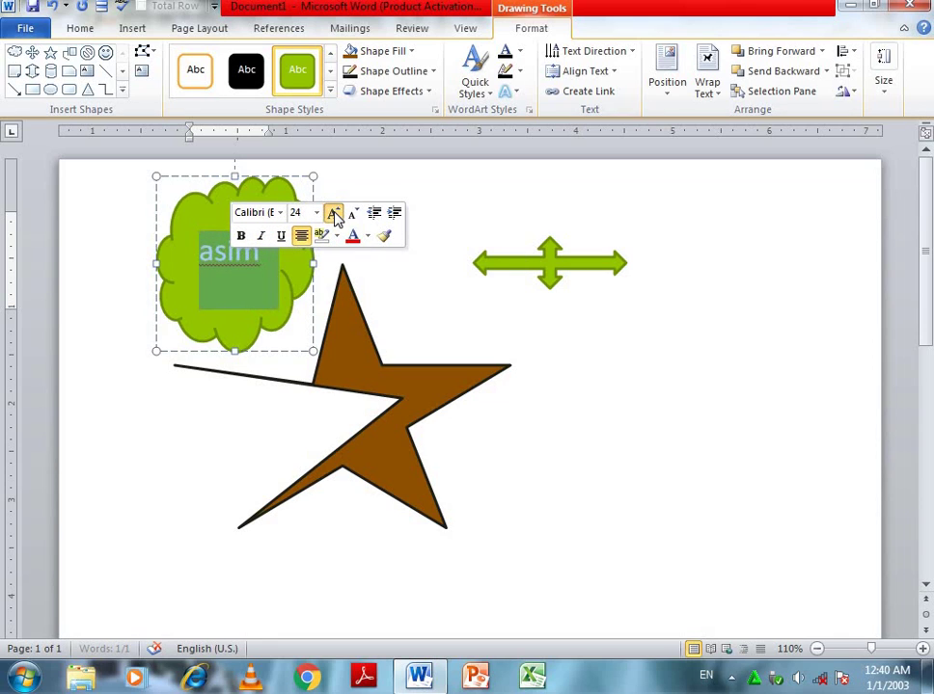
{"action": "left_click", "coordinate": [333, 213]}
{"action": "left_click", "coordinate": [333, 213]}
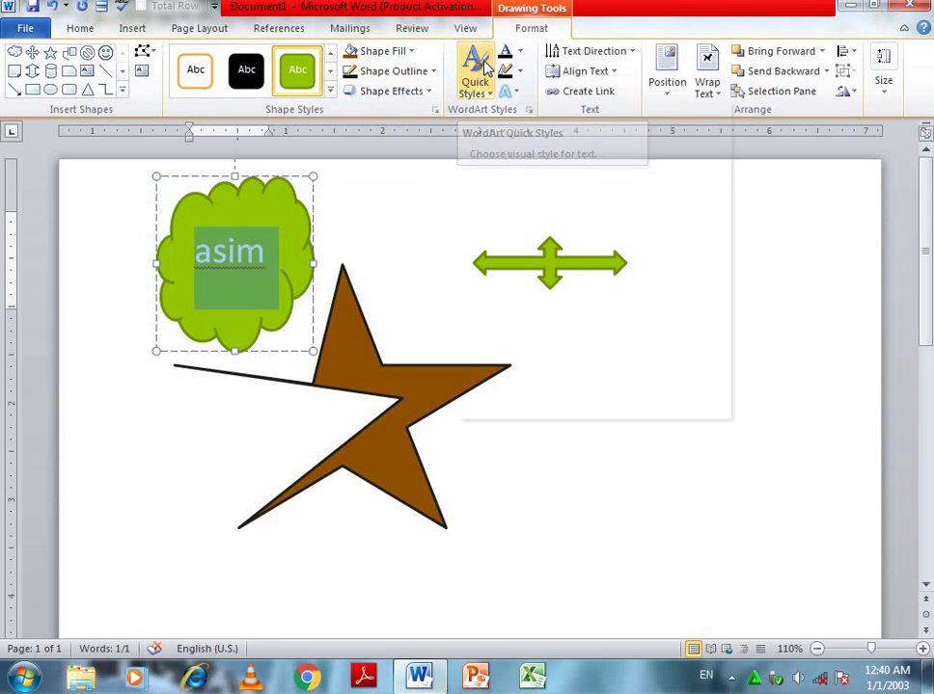
- Try the dark gray outlined WordArt quick style on the cloud's text and undo it
{"action": "left_click", "coordinate": [479, 72]}
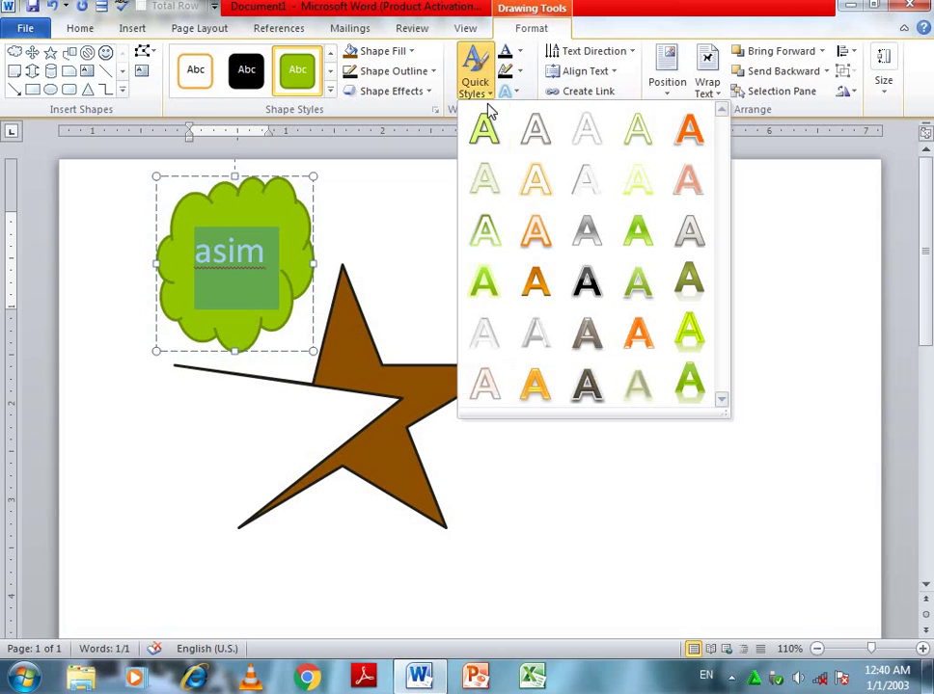
{"action": "left_click", "coordinate": [588, 382]}
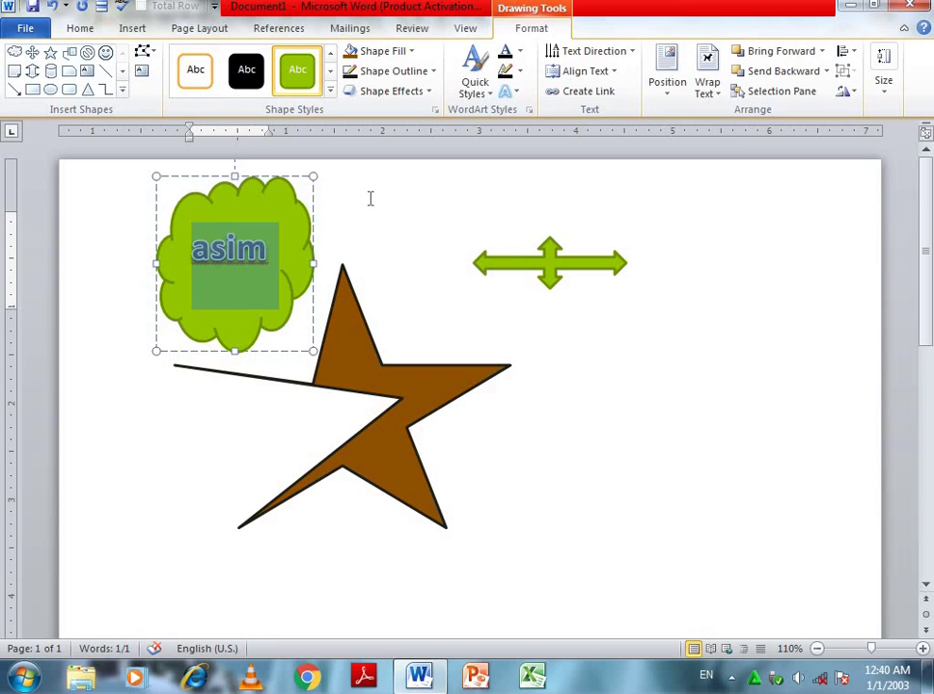
{"action": "key", "text": "ctrl+z"}
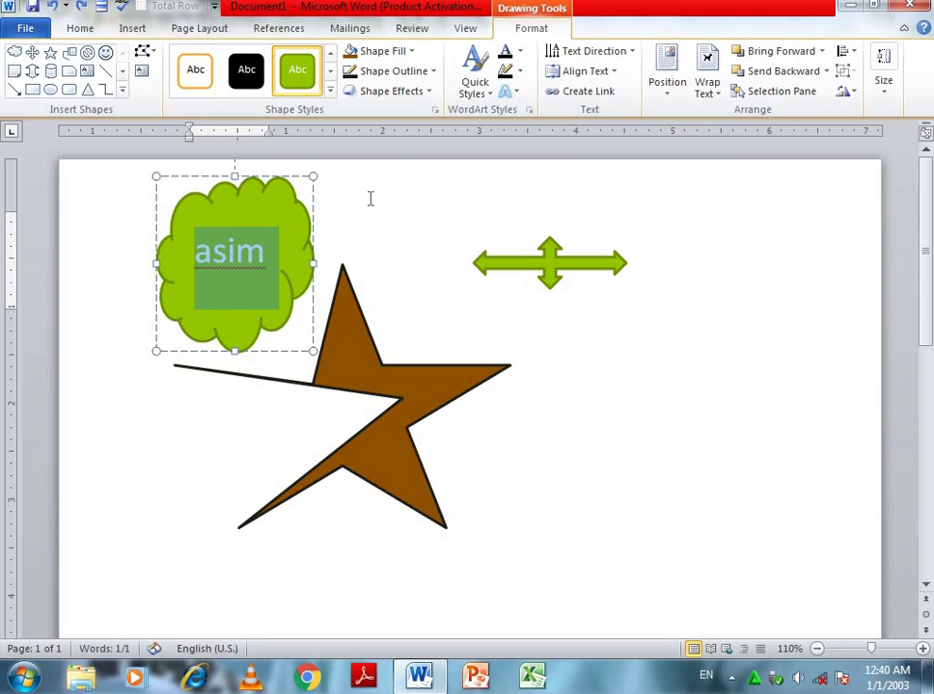
- Examine the text fill colors and the transform, 3-D rotation and bevel text effects available for the cloud's text
{"action": "left_click", "coordinate": [521, 56]}
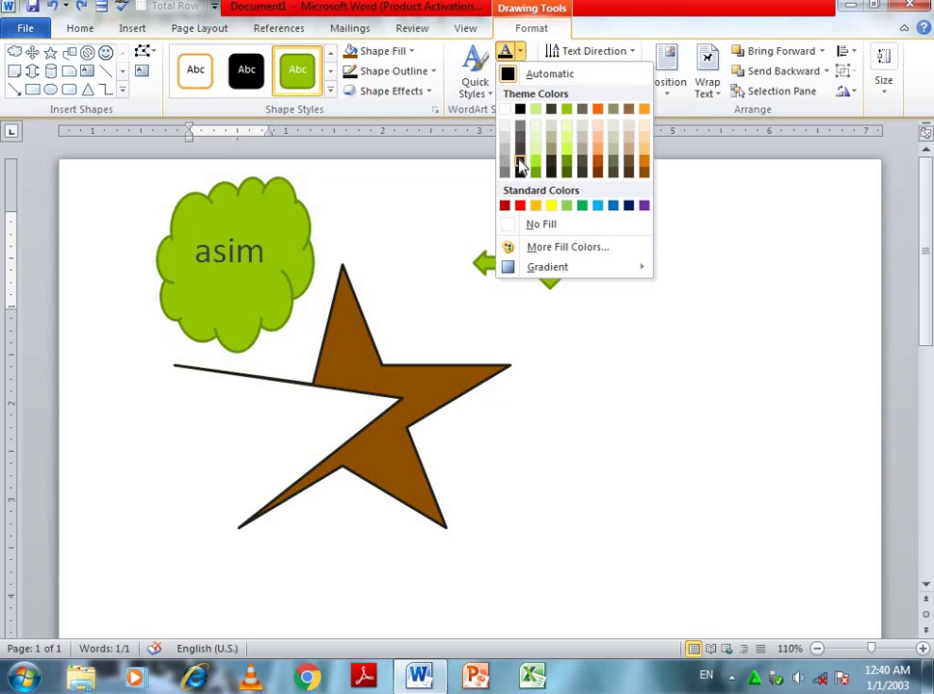
{"action": "left_click", "coordinate": [494, 150]}
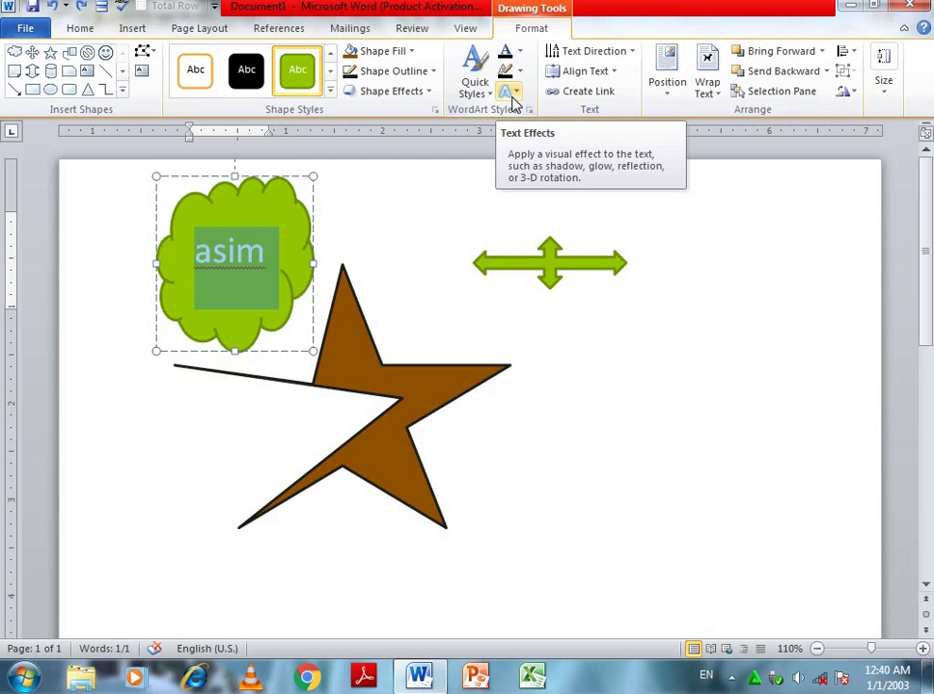
{"action": "double_click", "coordinate": [513, 97]}
{"action": "left_click", "coordinate": [515, 98]}
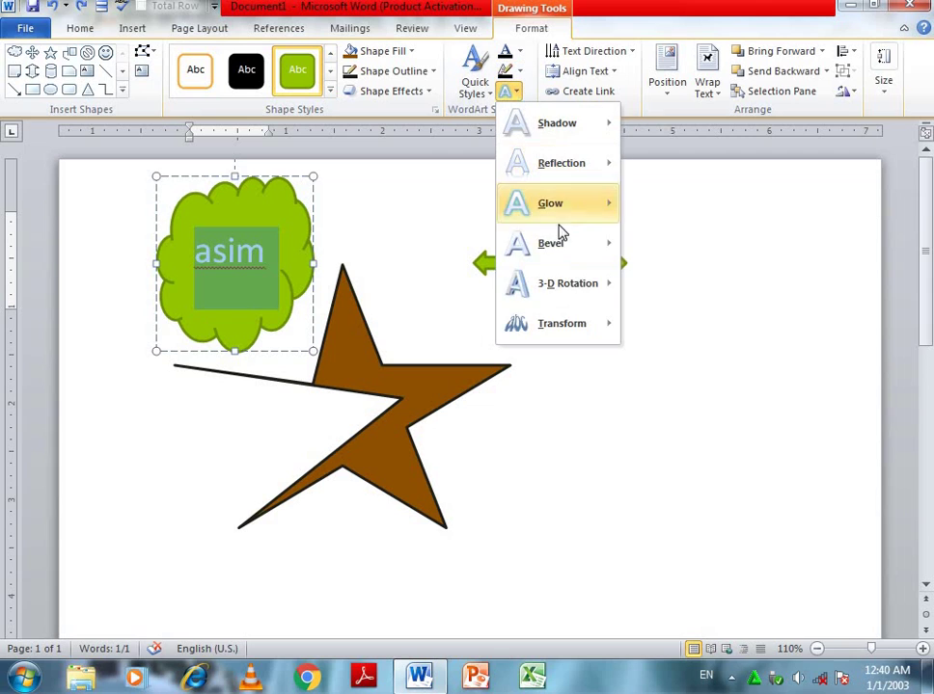
{"action": "mouse_move", "coordinate": [559, 320]}
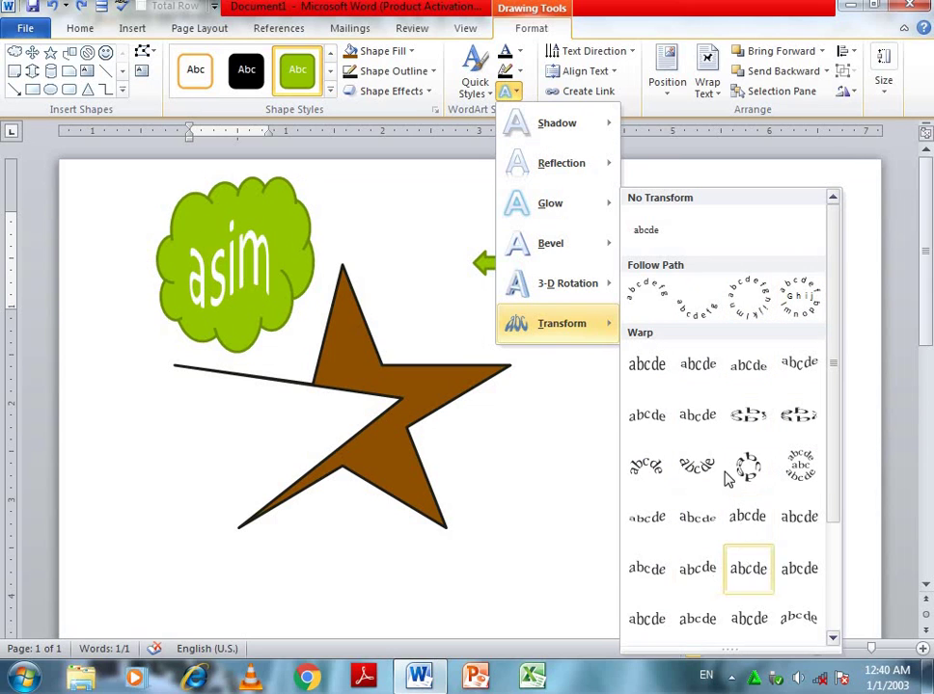
{"action": "mouse_move", "coordinate": [550, 281]}
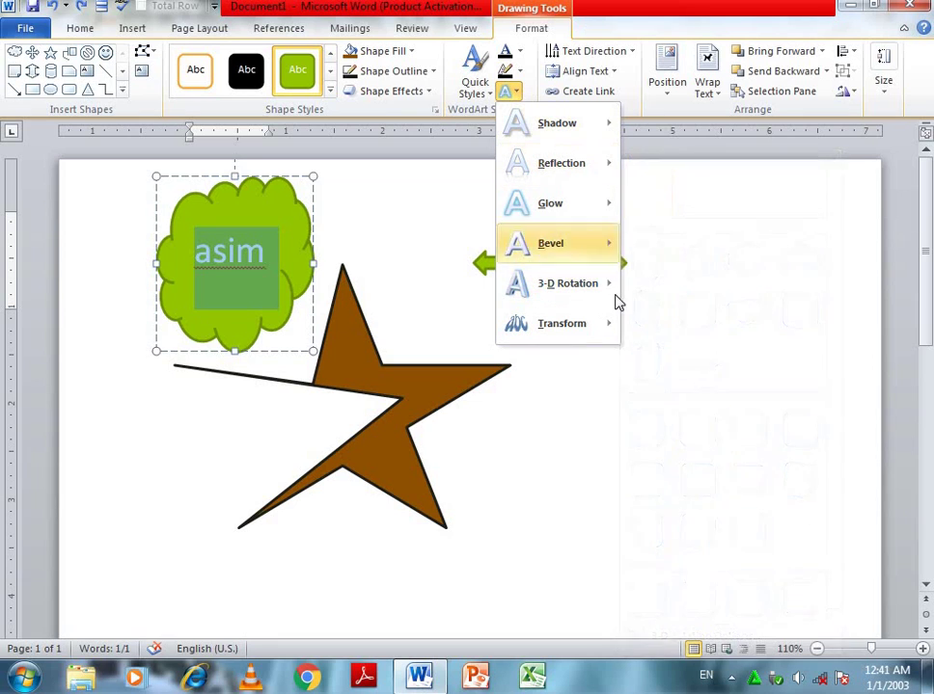
{"action": "mouse_move", "coordinate": [565, 239]}
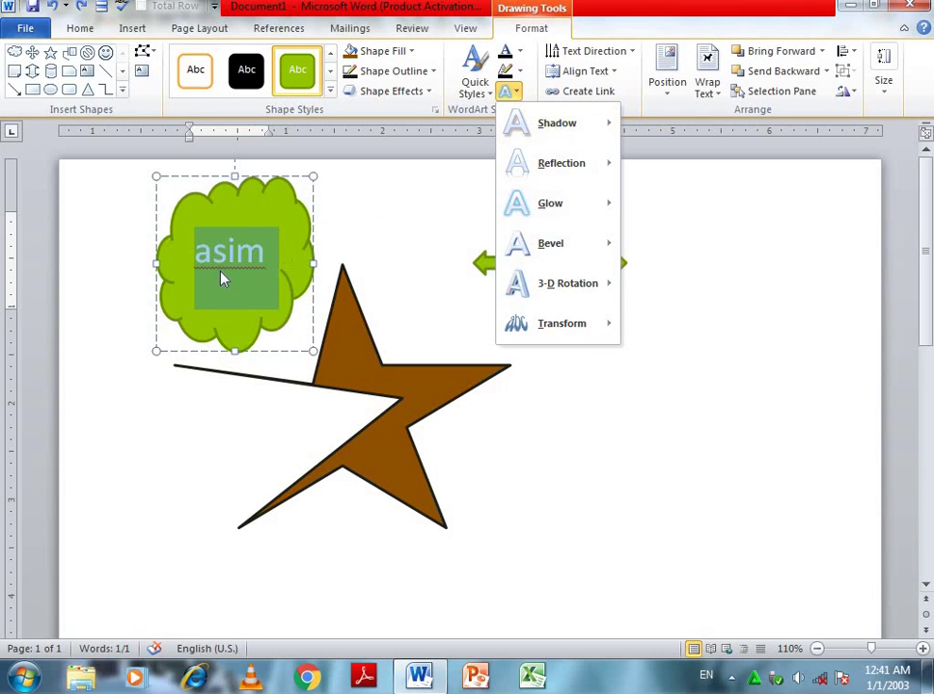
- Try rotating the cloud's text by 90° and by 270°, setting it back to horizontal after each rotation
{"action": "left_click", "coordinate": [622, 52]}
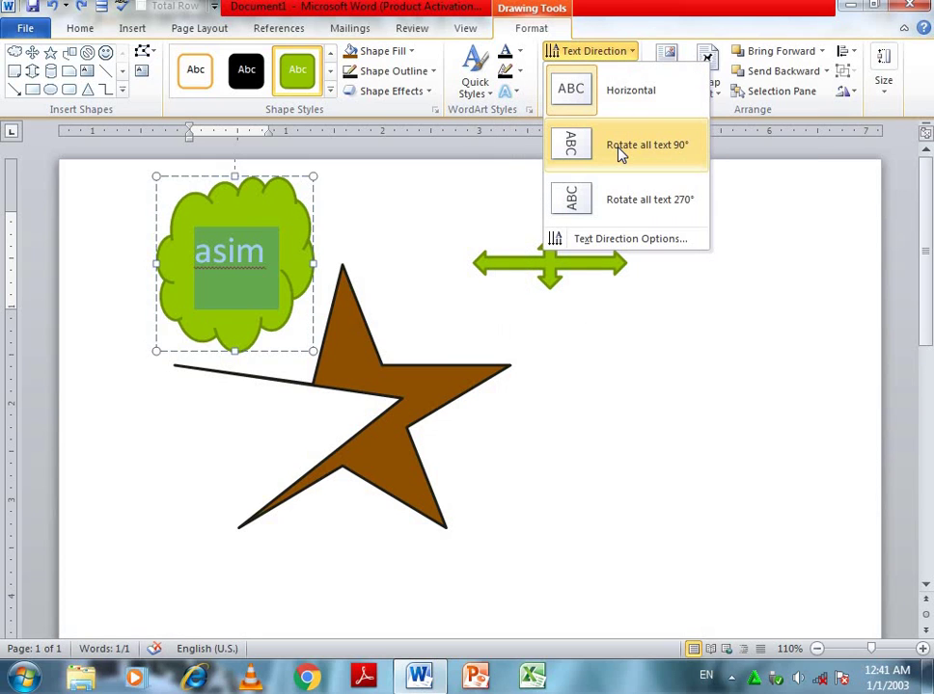
{"action": "left_click", "coordinate": [620, 154]}
{"action": "left_click", "coordinate": [621, 51]}
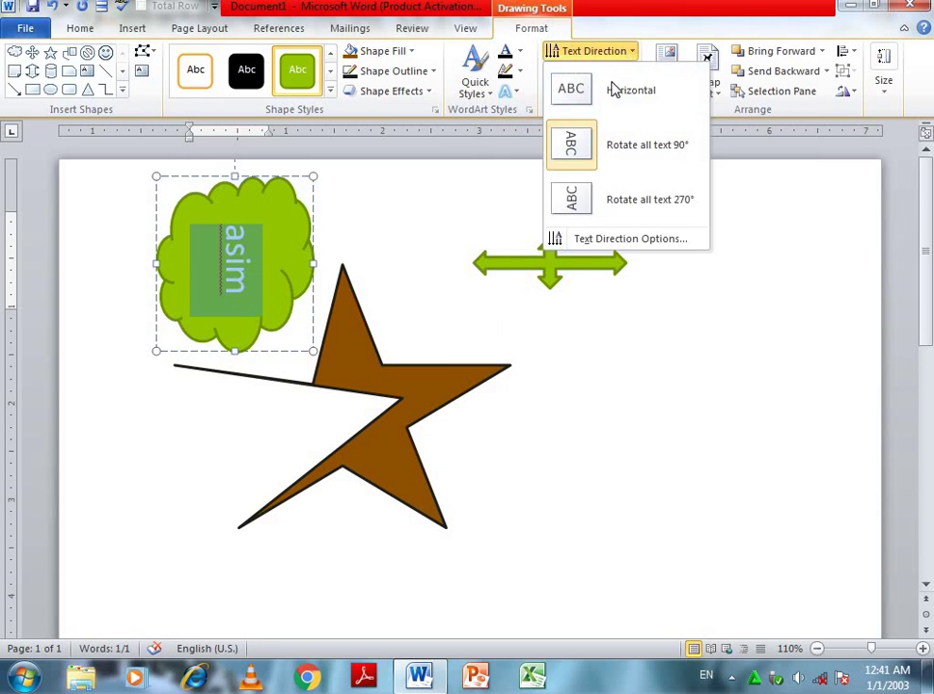
{"action": "left_click", "coordinate": [625, 93]}
{"action": "left_click", "coordinate": [618, 53]}
{"action": "left_click", "coordinate": [593, 198]}
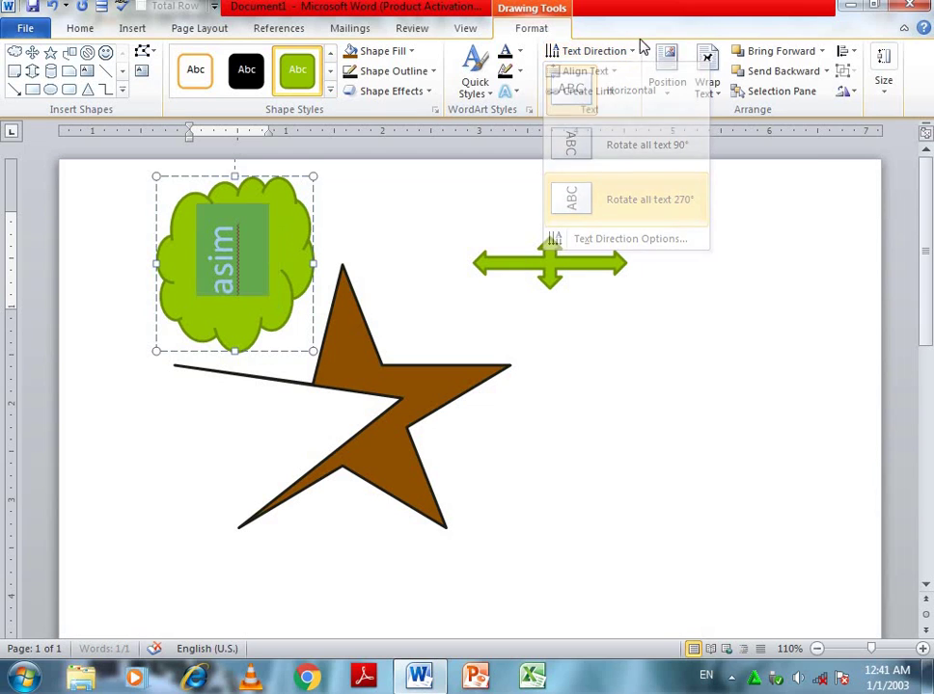
{"action": "left_click", "coordinate": [610, 54]}
{"action": "left_click", "coordinate": [613, 96]}
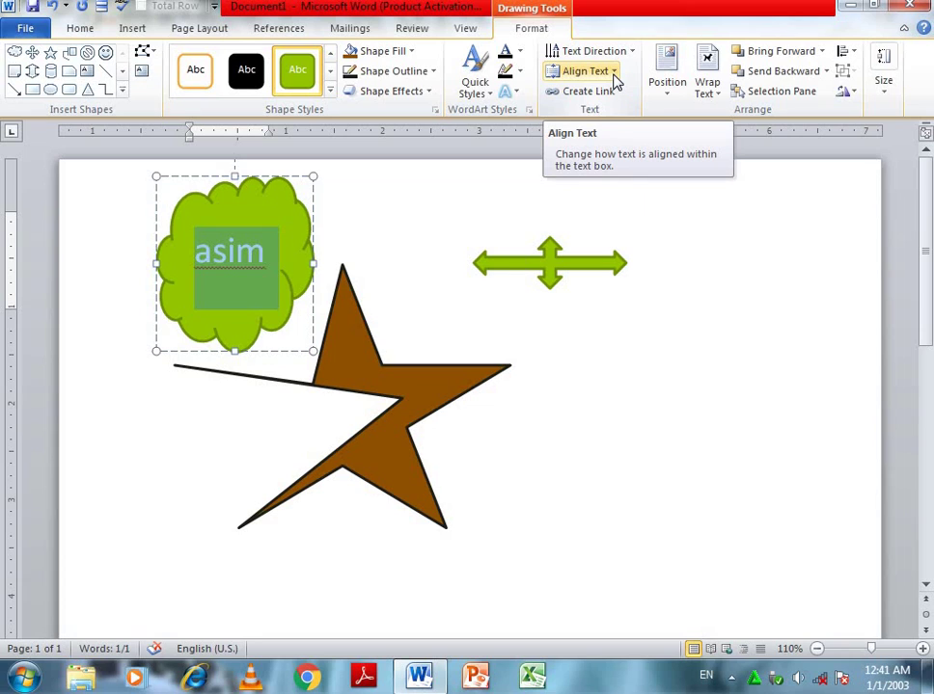
- Open the vertical alignment options for the cloud's text
{"action": "left_click", "coordinate": [613, 72]}
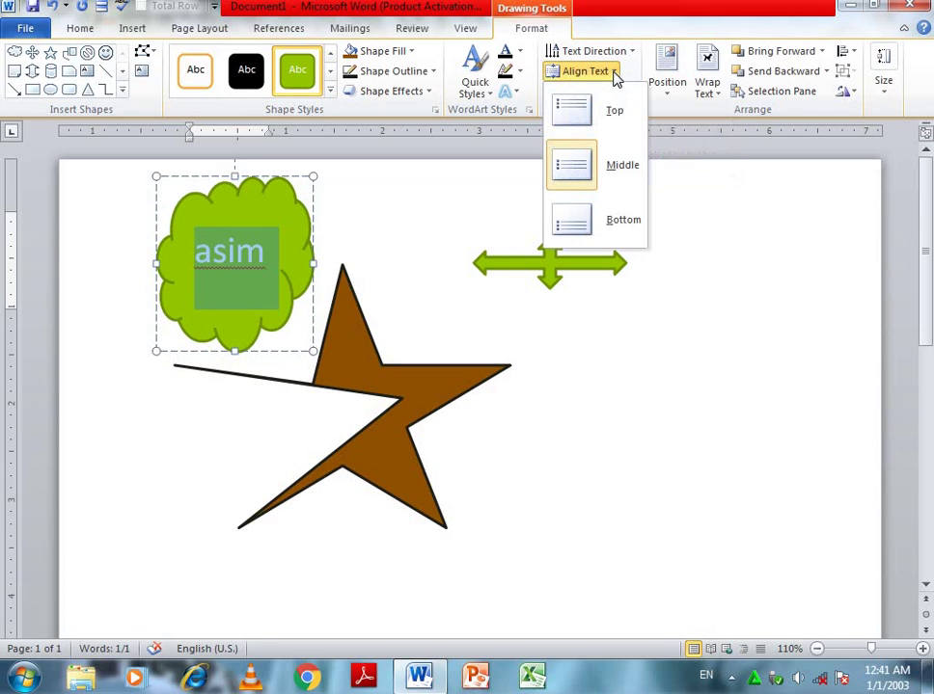